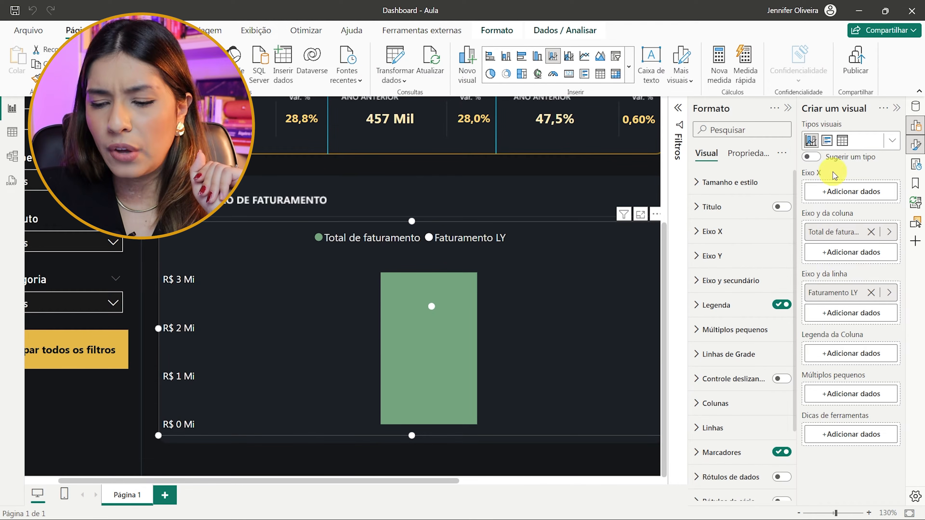
Add the Data field from the dCalendario table to the X axis of the revenue evolution chart.
left_click(839, 191)
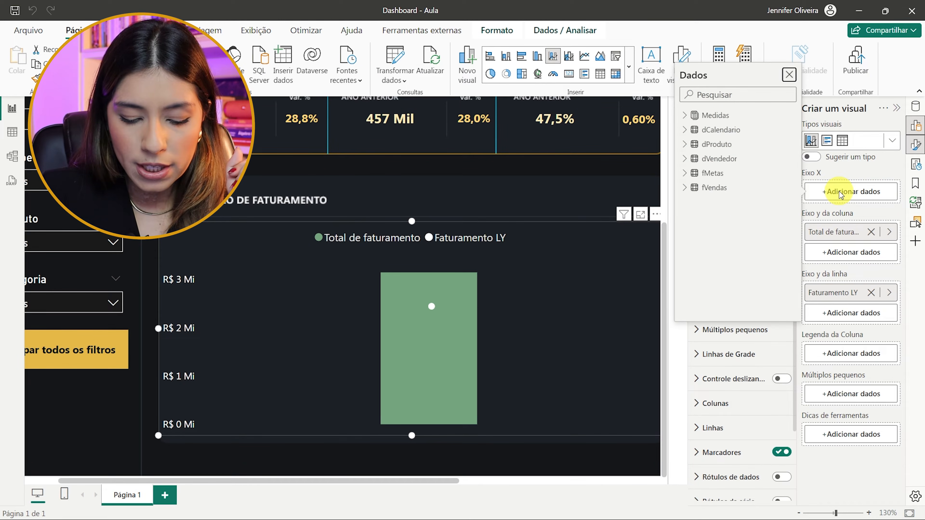
left_click(742, 94)
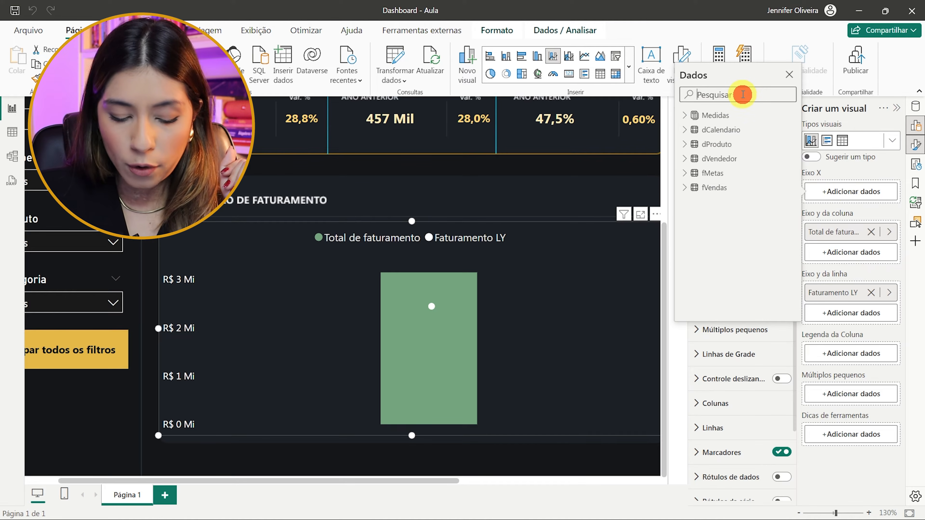
type("data")
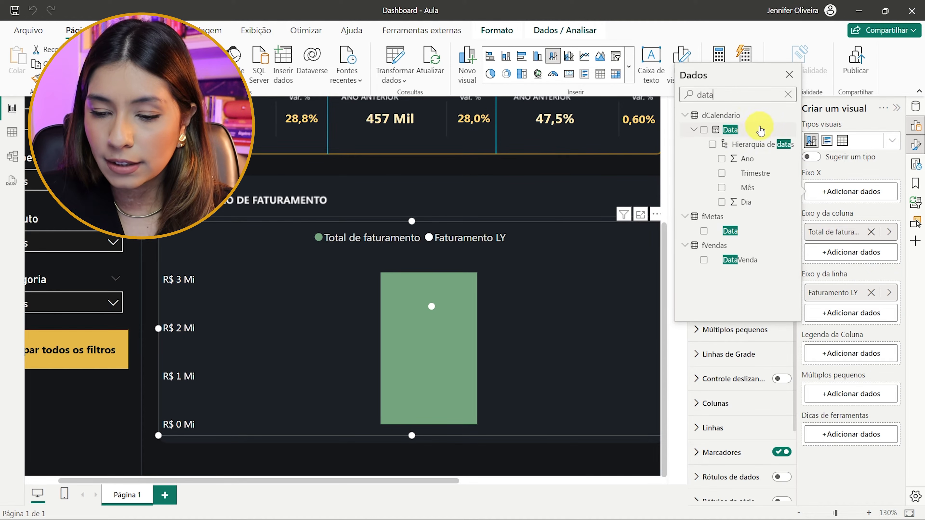
left_click(745, 128)
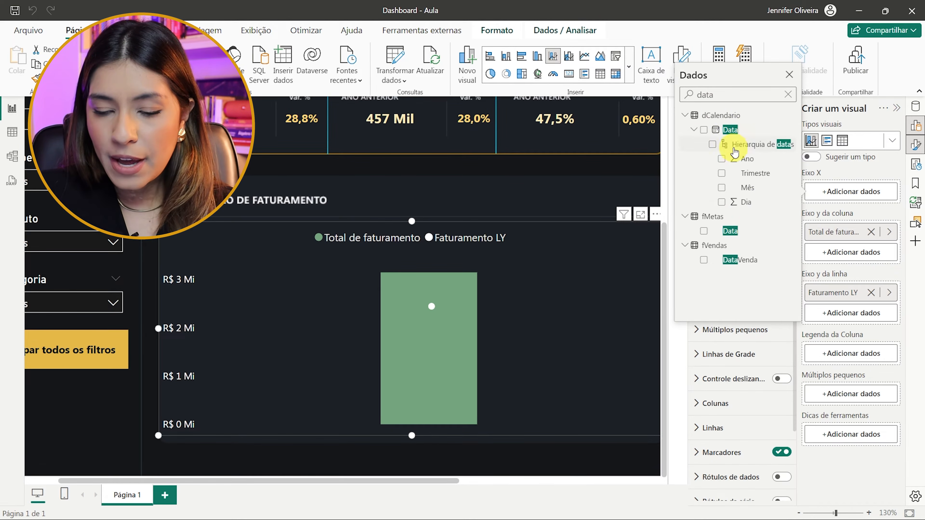
left_click(736, 129)
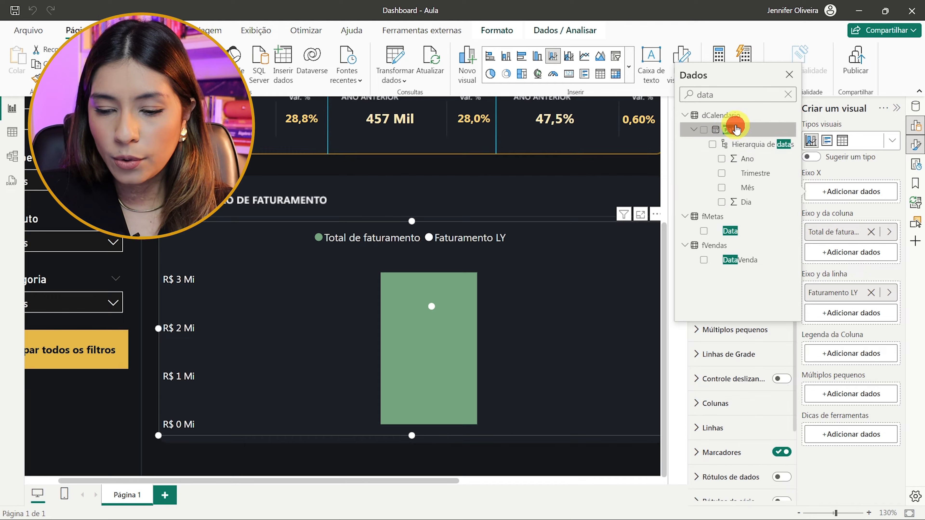
left_click(704, 129)
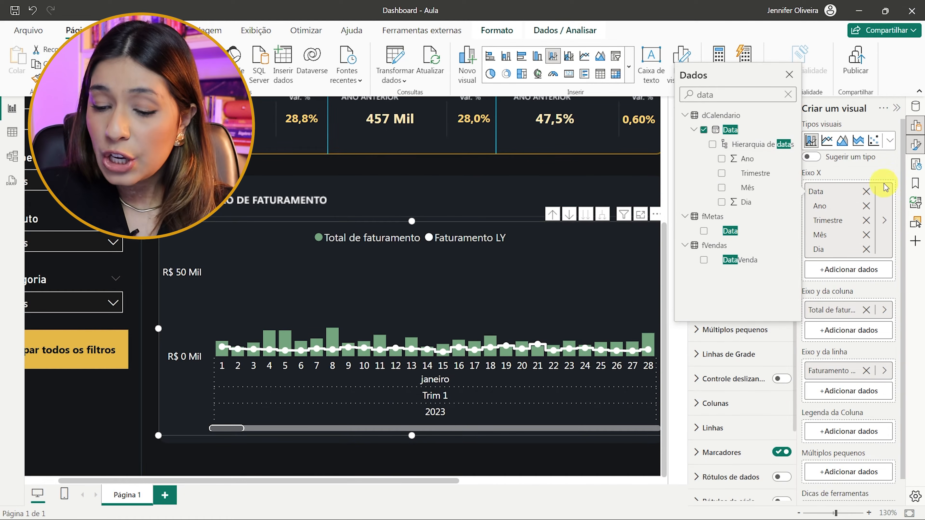
left_click(860, 176)
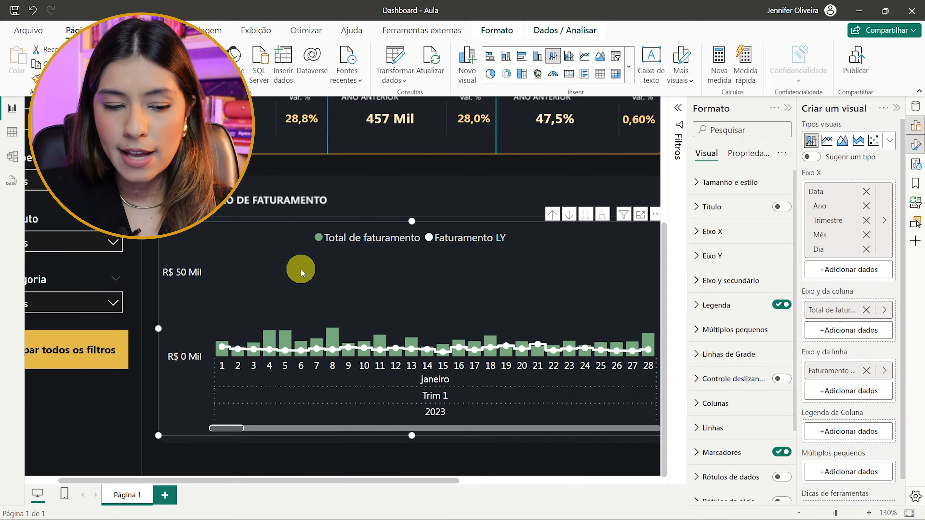
Remove the Dia, Trimestre and Ano levels from the chart's X axis date hierarchy, keeping only Mês.
scroll(252, 213, "left", 2)
scroll(252, 213, "up", 3)
scroll(110, 204, "up", 1)
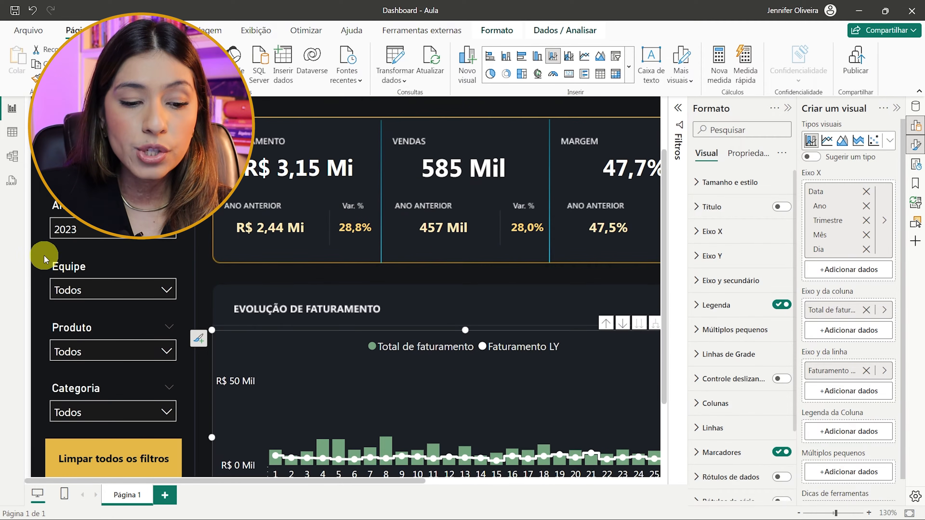
scroll(444, 306, "down", 2)
scroll(444, 305, "right", 3)
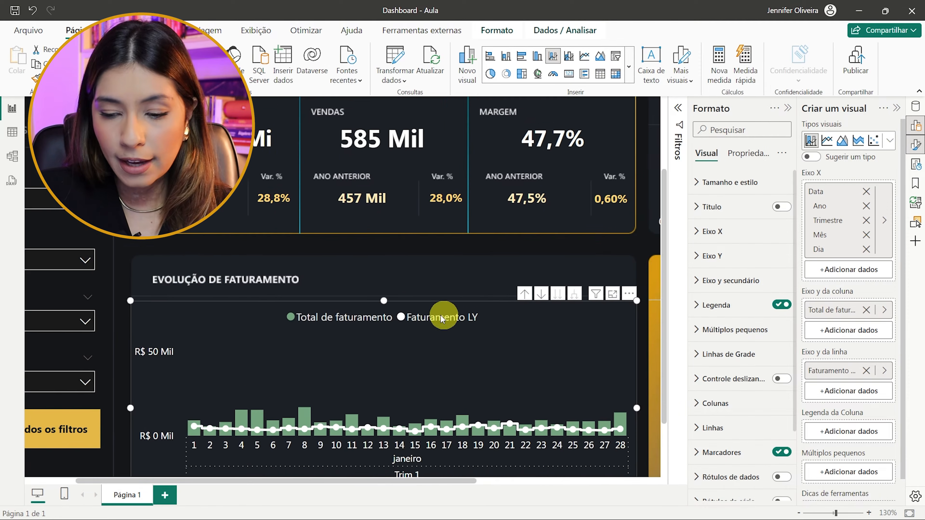
scroll(447, 399, "down", 2)
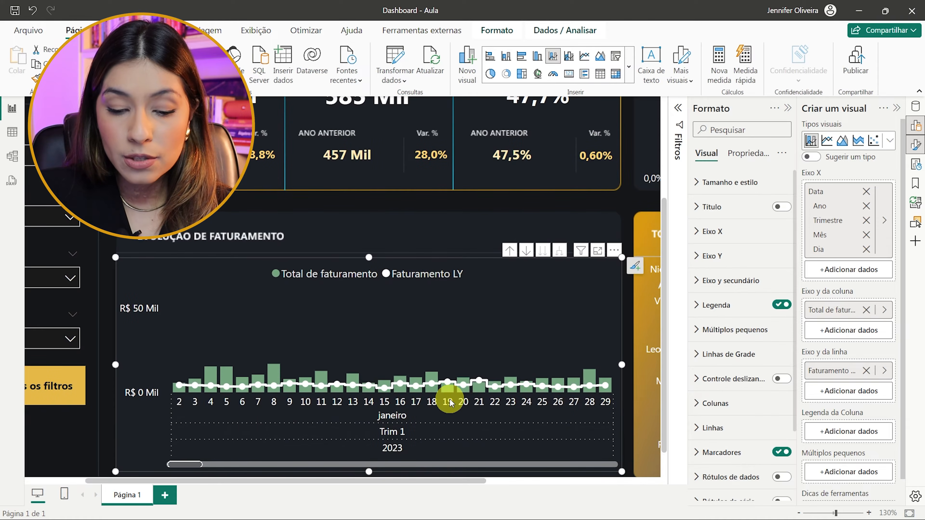
left_click(866, 251)
left_click(866, 221)
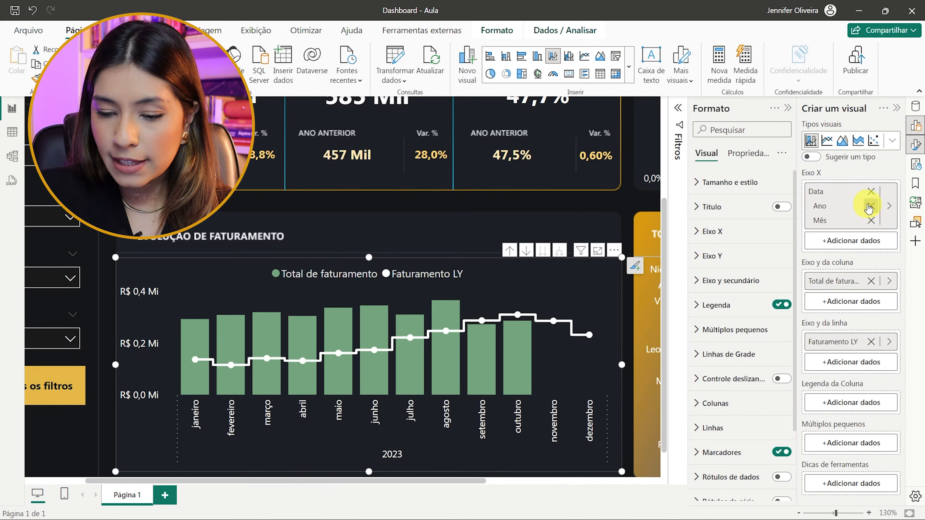
left_click(866, 206)
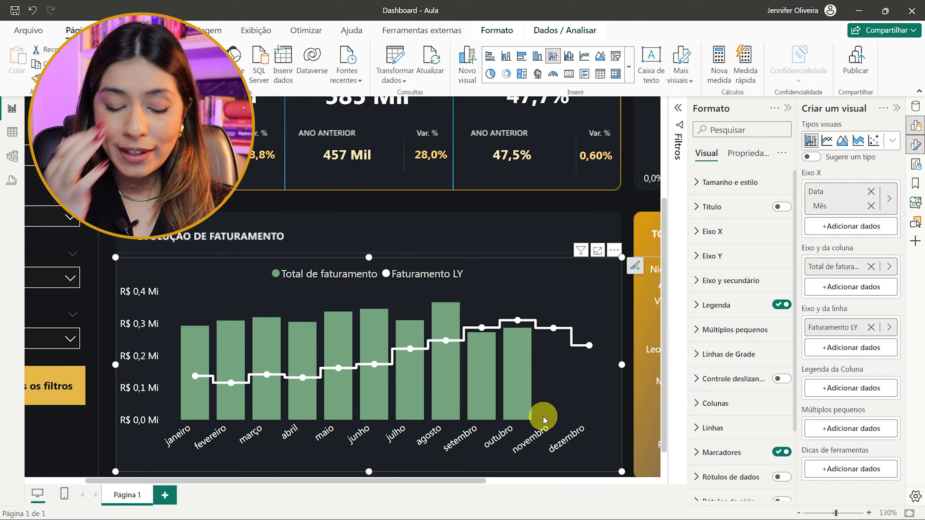
Switch to the table view of dCalendario and clear the search filter on the data fields.
scroll(561, 348, "down", 1)
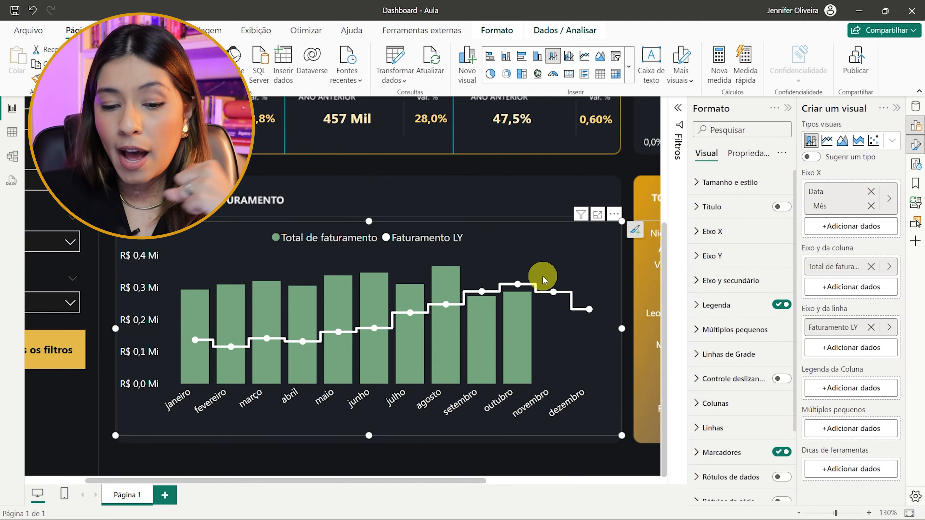
scroll(531, 277, "down", 3, "ctrl")
scroll(532, 279, "up", 2)
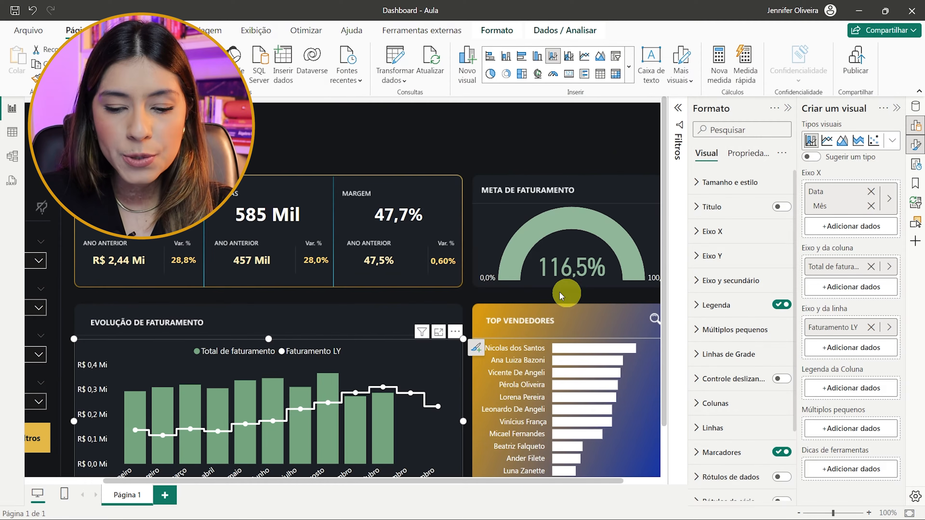
scroll(493, 240, "down", 2, "ctrl")
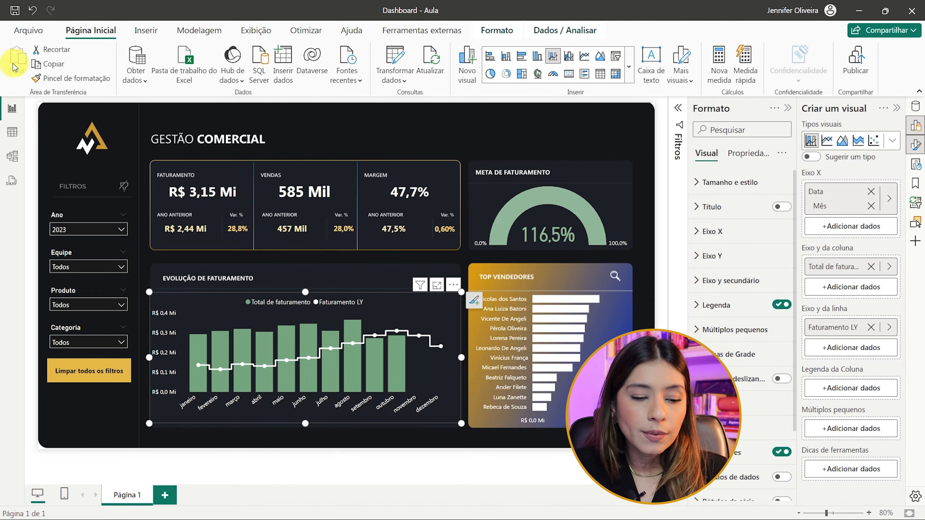
left_click(14, 132)
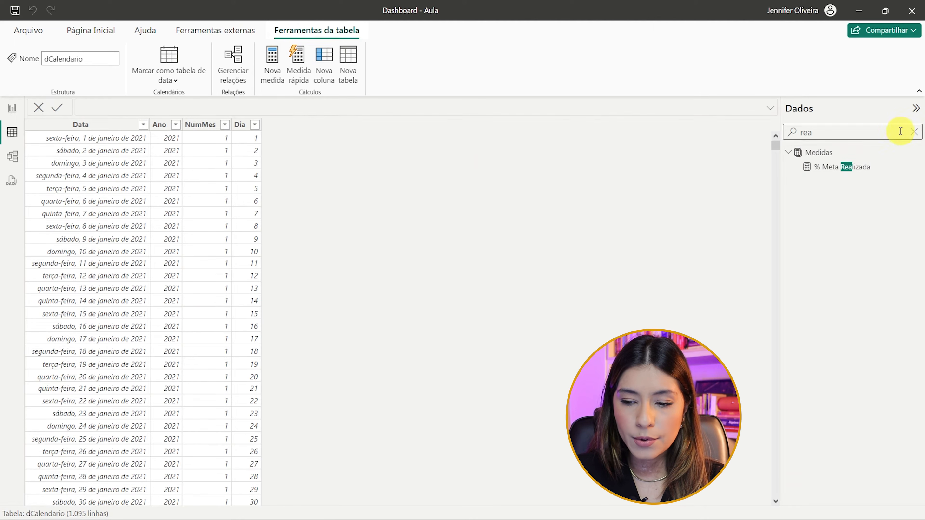
left_click(914, 132)
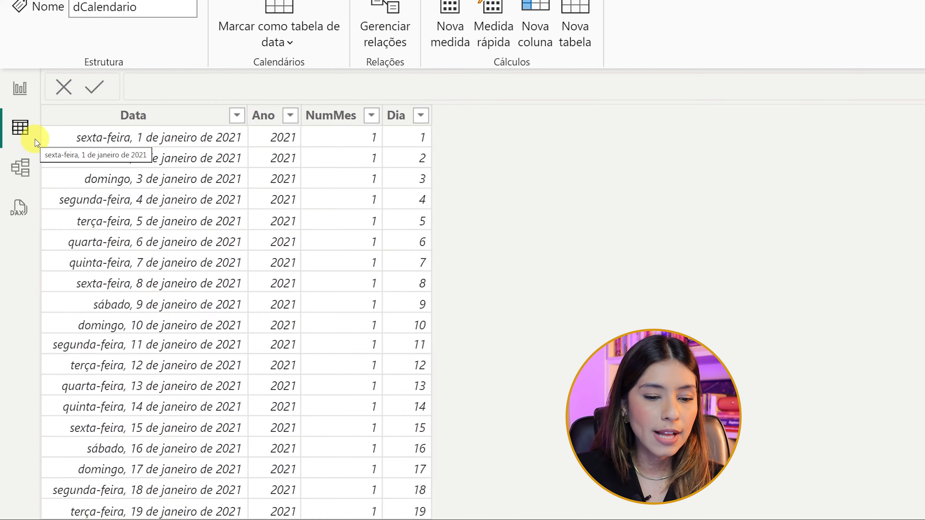
left_click(38, 141)
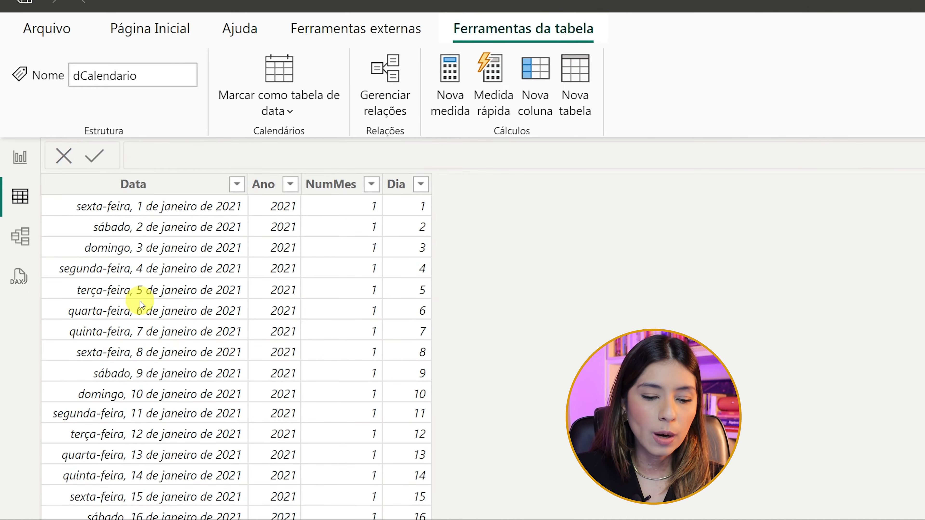
Format the Data column of dCalendario as *14/03/2001 (Short Date).
left_click(177, 179)
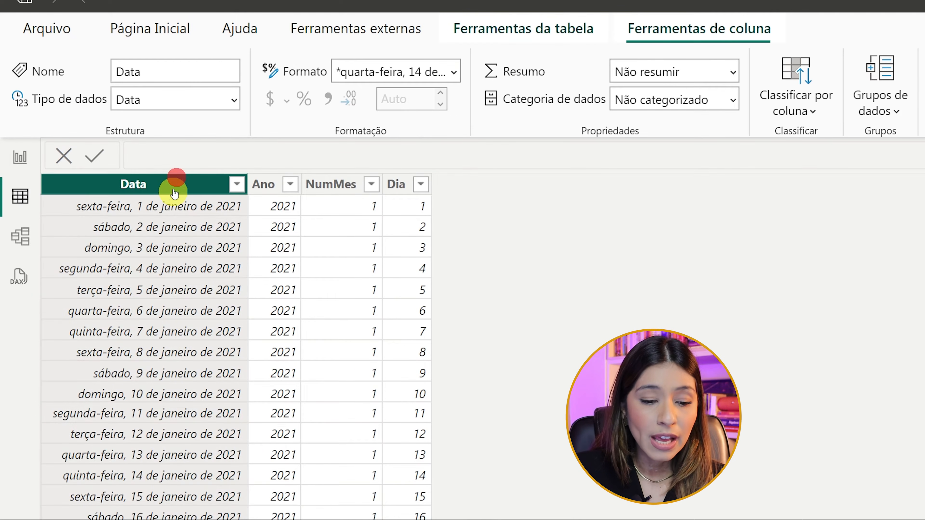
left_click(457, 66)
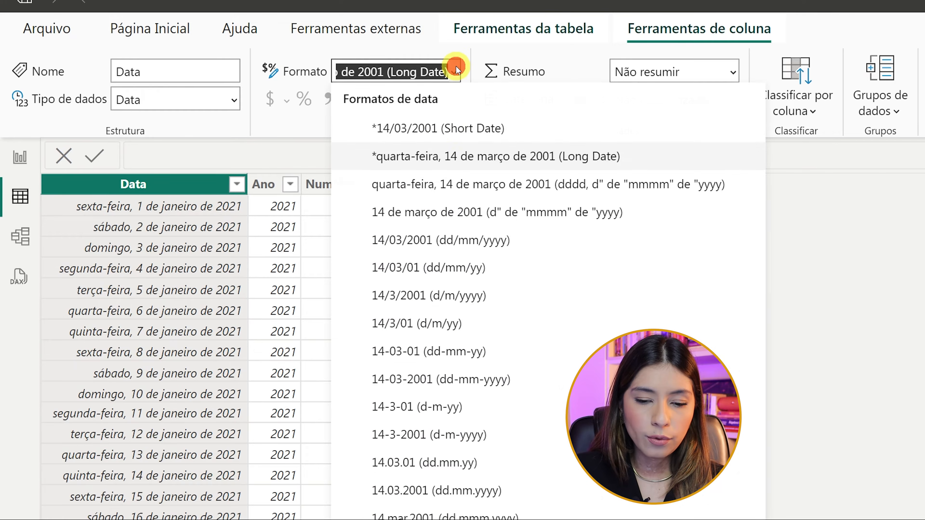
left_click(423, 130)
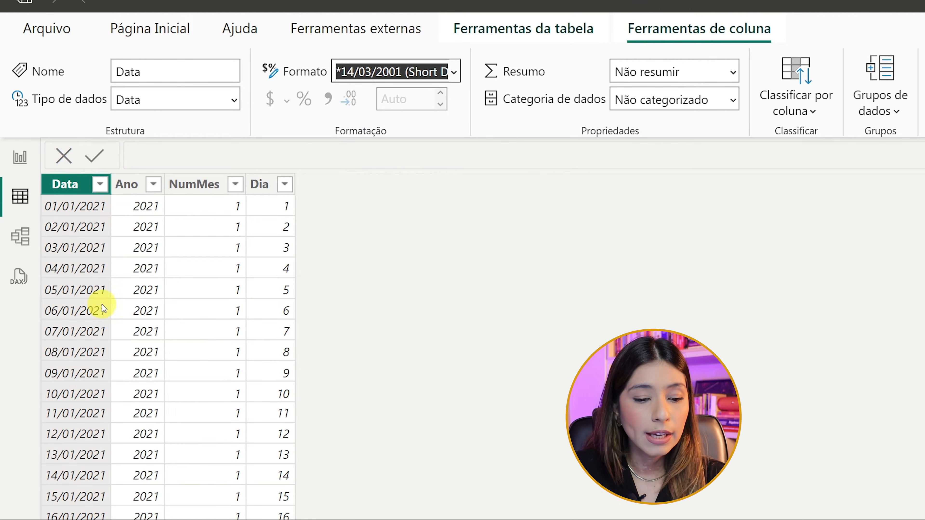
left_click(400, 251)
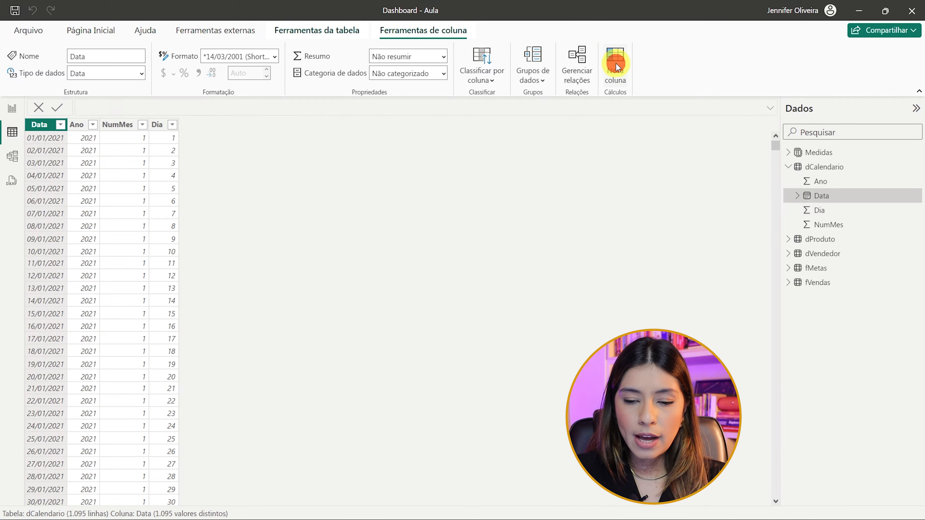
Add a new calculated column to dCalendario and name it Mes in its formula.
left_click(616, 62)
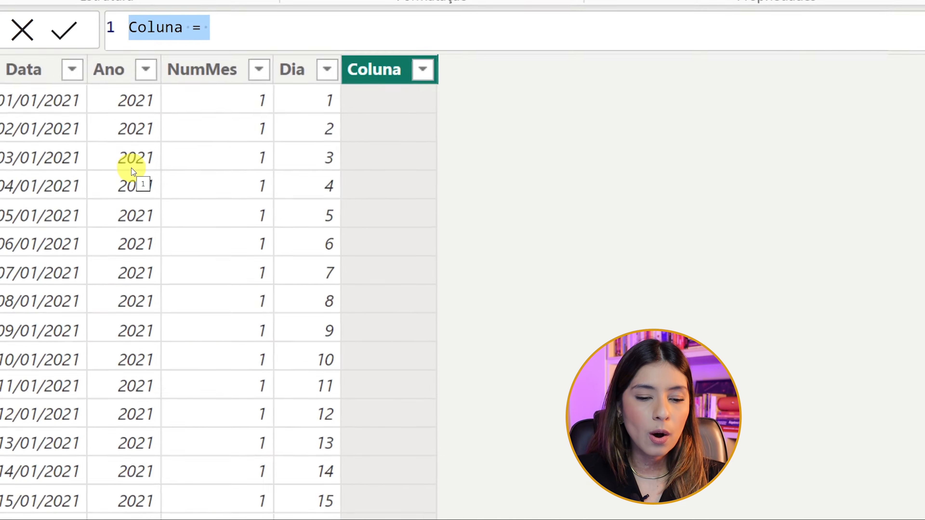
key("Left")
key("ctrl+shift+Right")
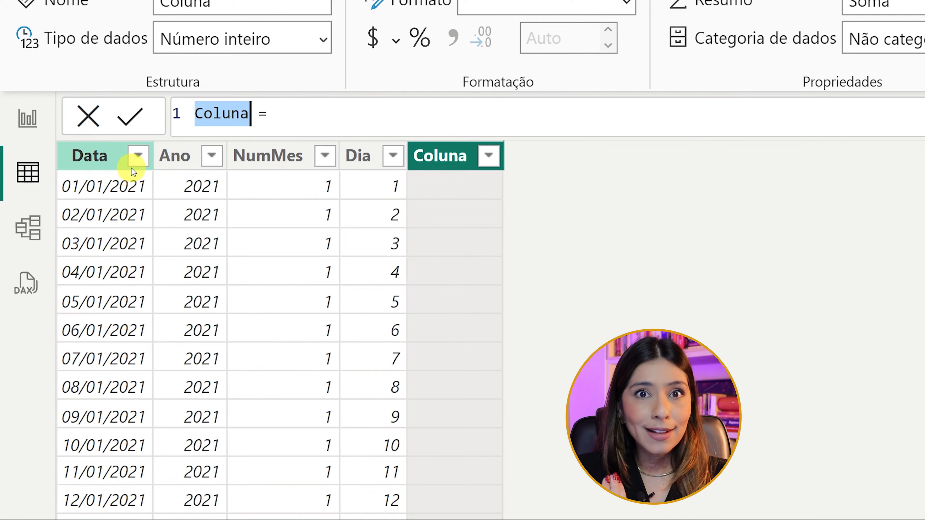
type("Mes")
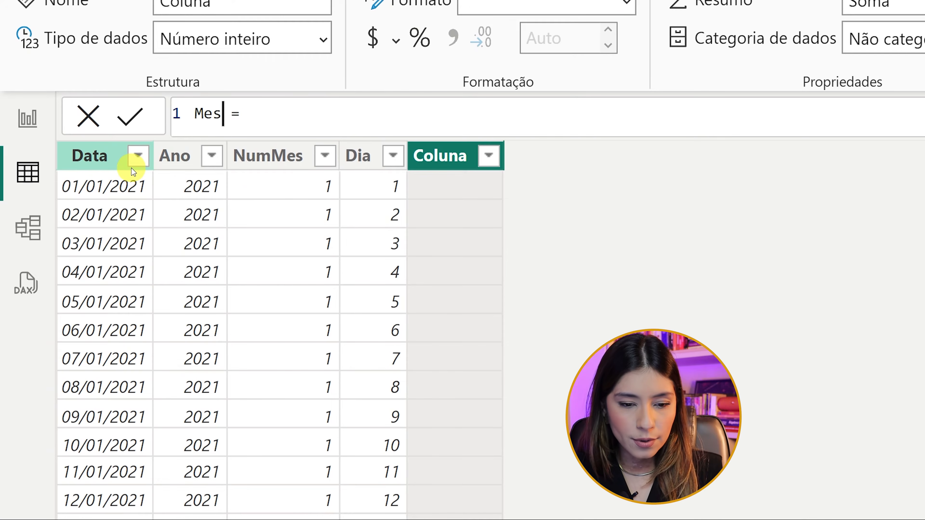
Define the Mes column as dCalendario[Data].[Mês] and commit the formula.
left_click(267, 124)
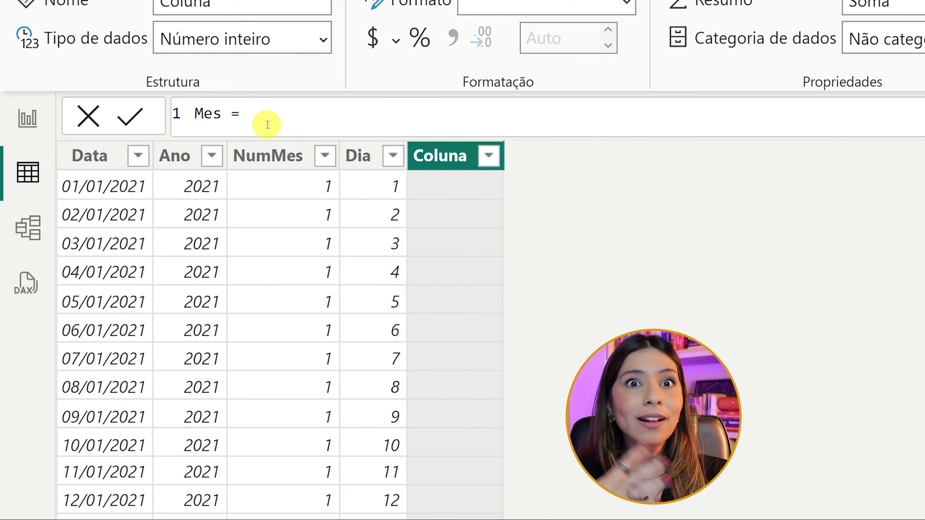
type("dat")
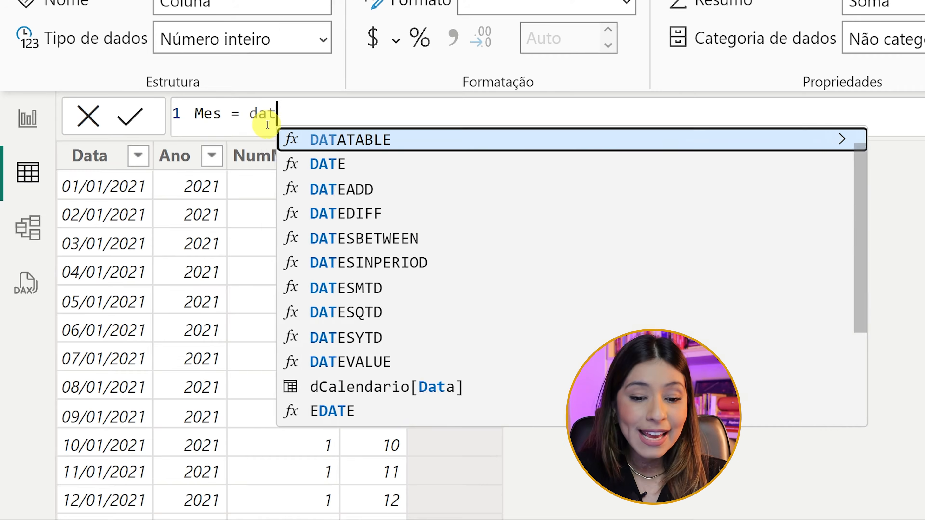
type("a")
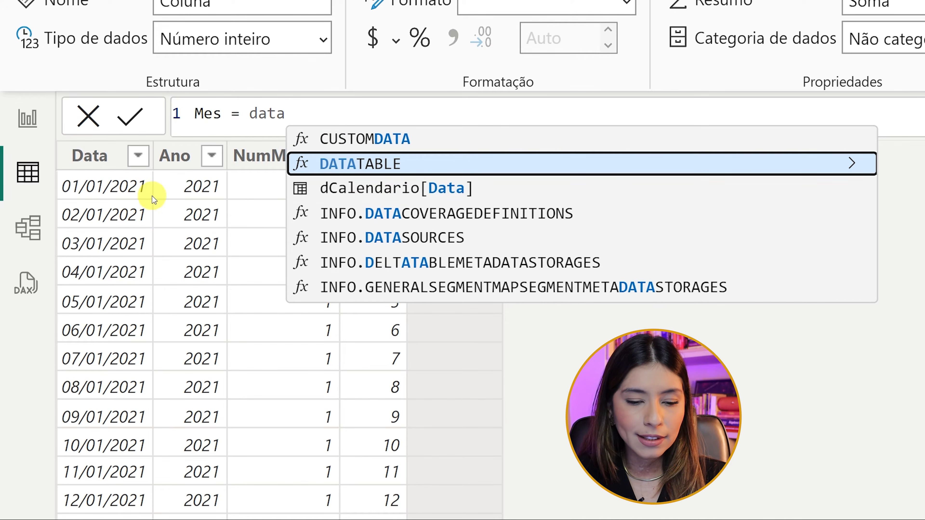
left_click(383, 194)
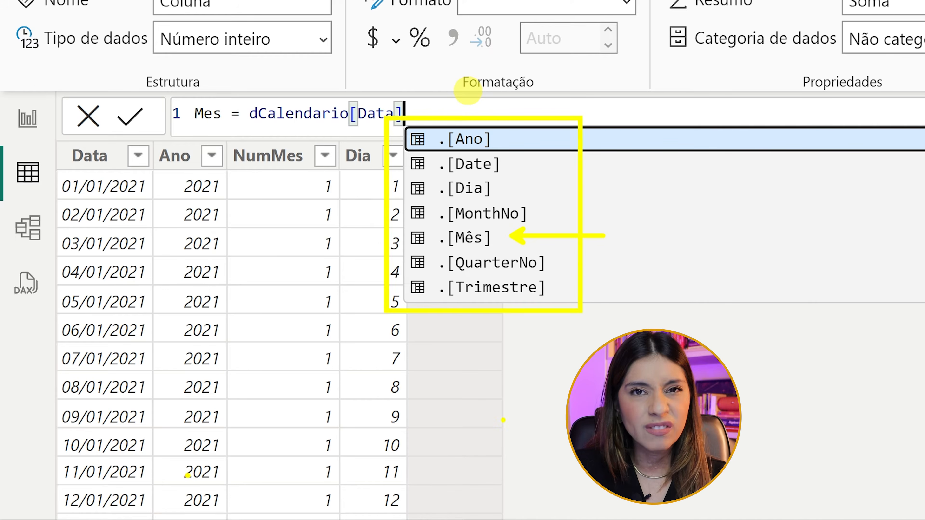
left_click(440, 113)
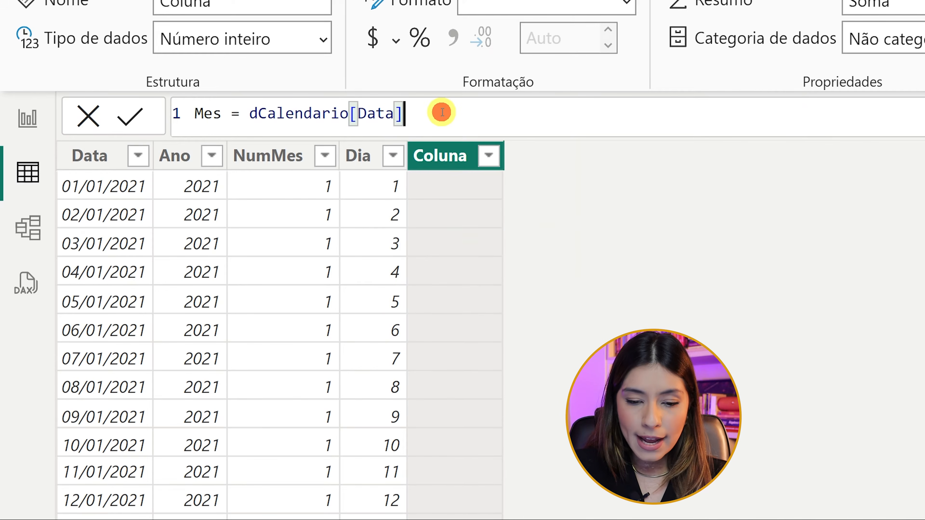
type(".")
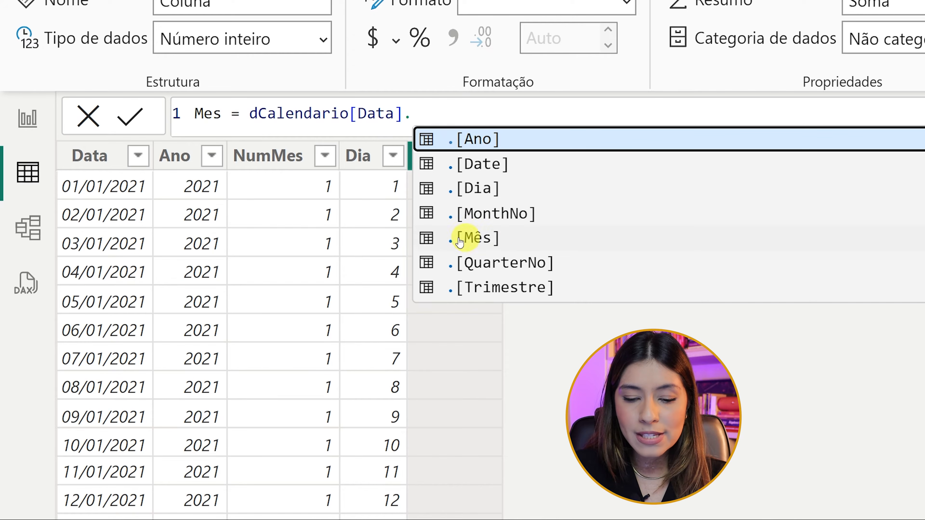
left_click(480, 239)
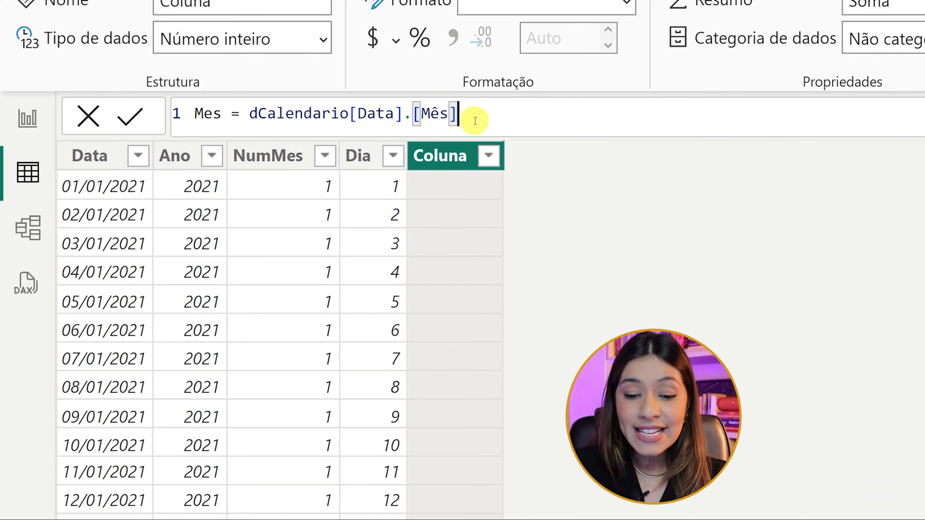
key("Return")
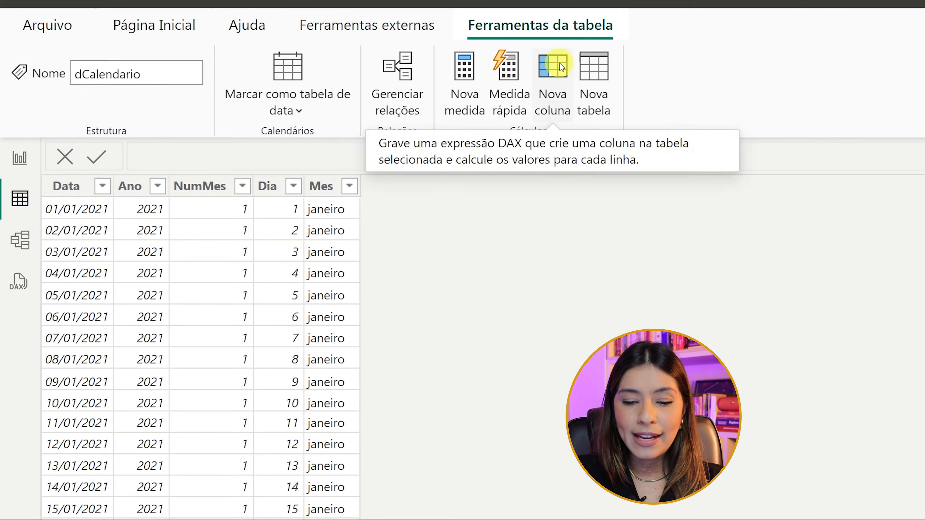
Add another calculated column to dCalendario and name it MesAbreviado in its formula.
left_click(552, 71)
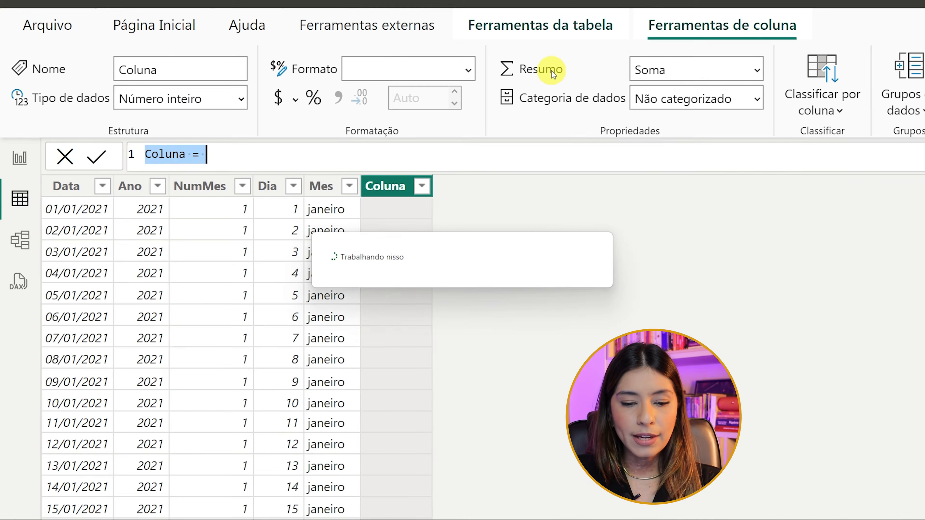
type("Mes")
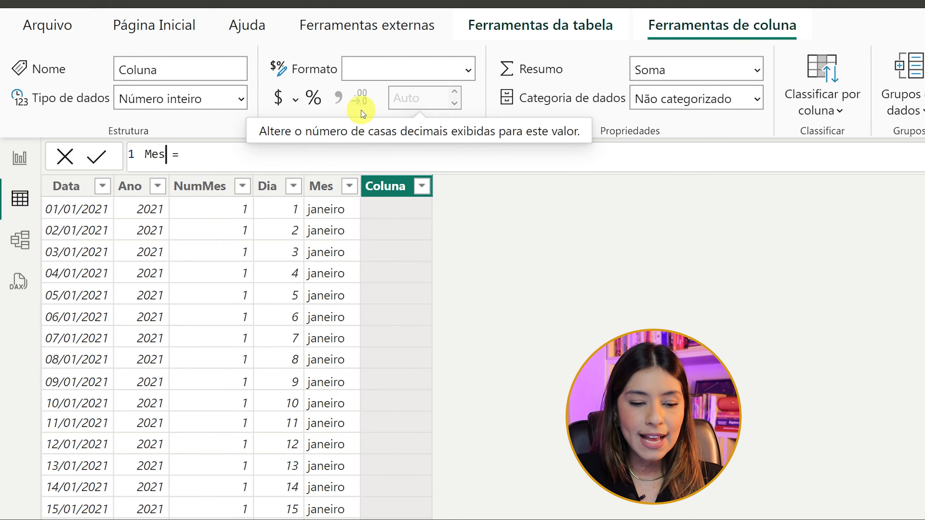
type("Abreviado")
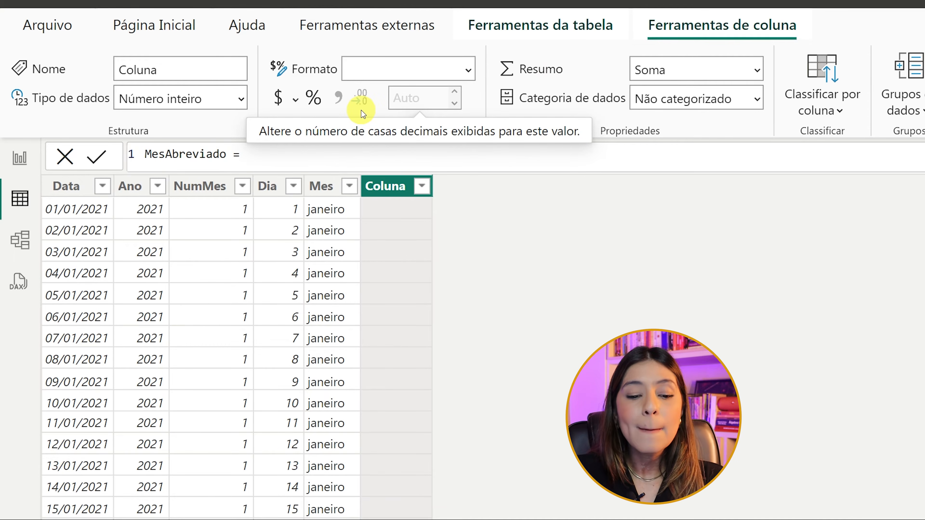
left_click(323, 155)
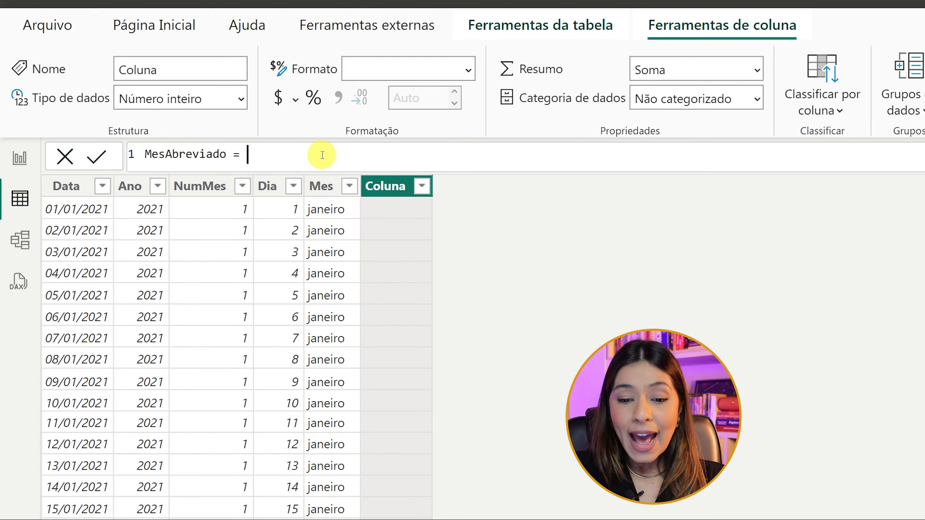
Begin the MesAbreviado formula with the FORMAT function, using dCalendario[Data] as the value argument.
type("FR")
key("BackSpace")
type("ORMAT(")
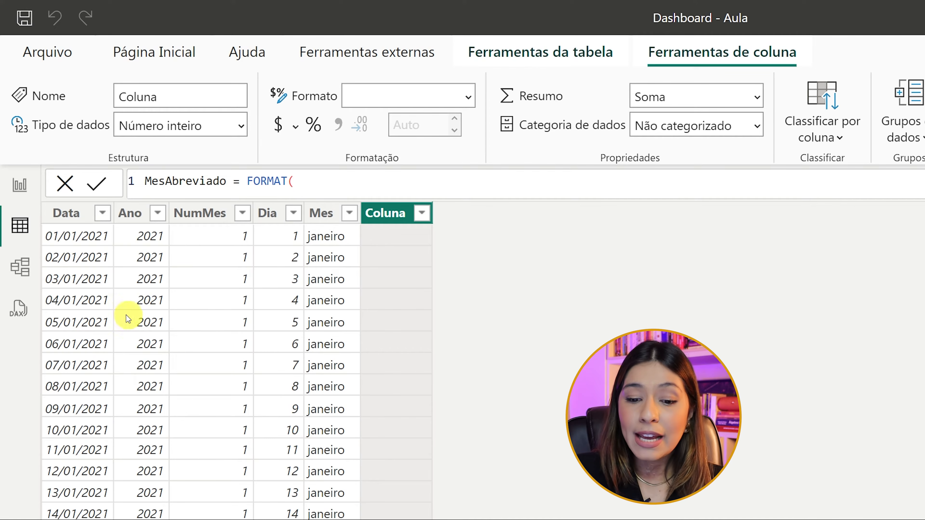
left_click(322, 185)
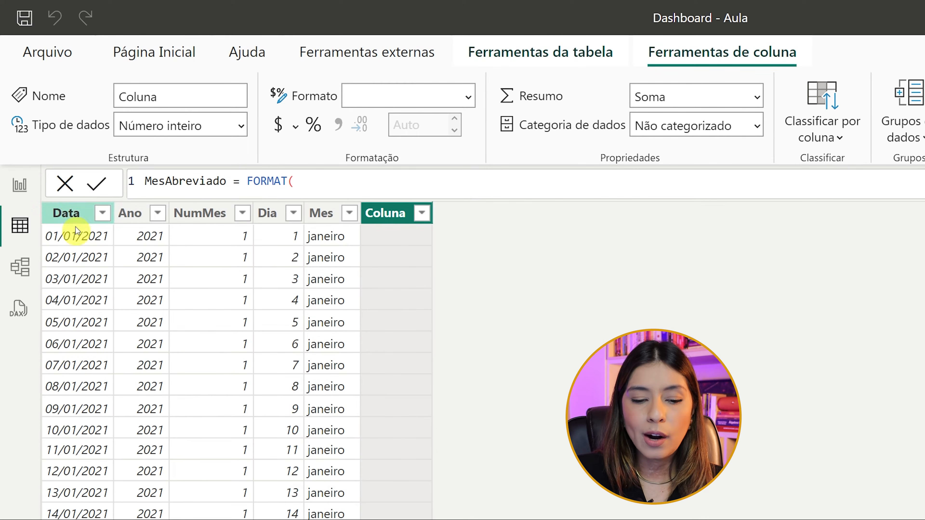
left_click(80, 206)
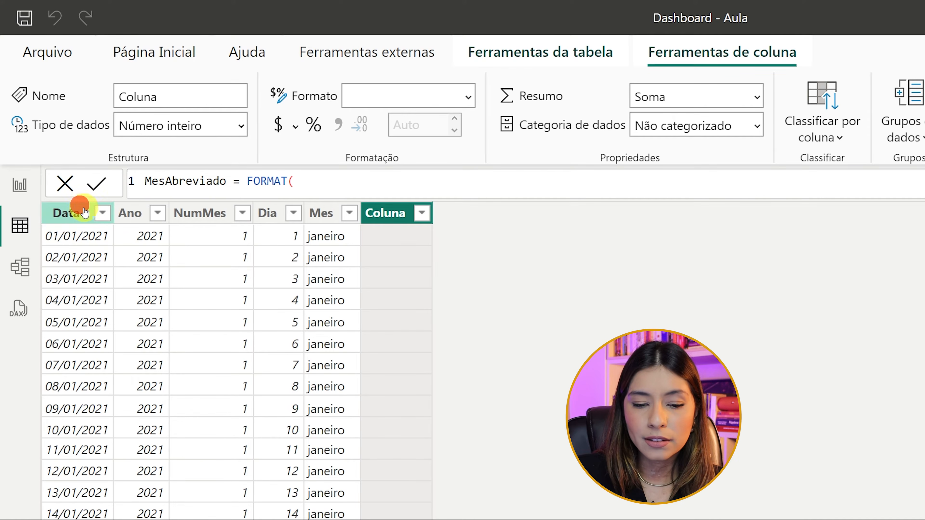
left_click(357, 180)
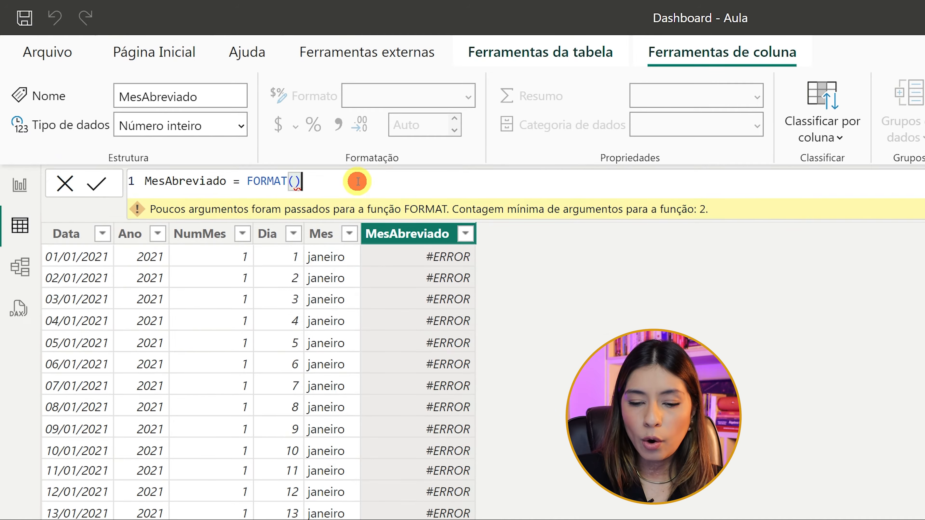
key("BackSpace")
type("data")
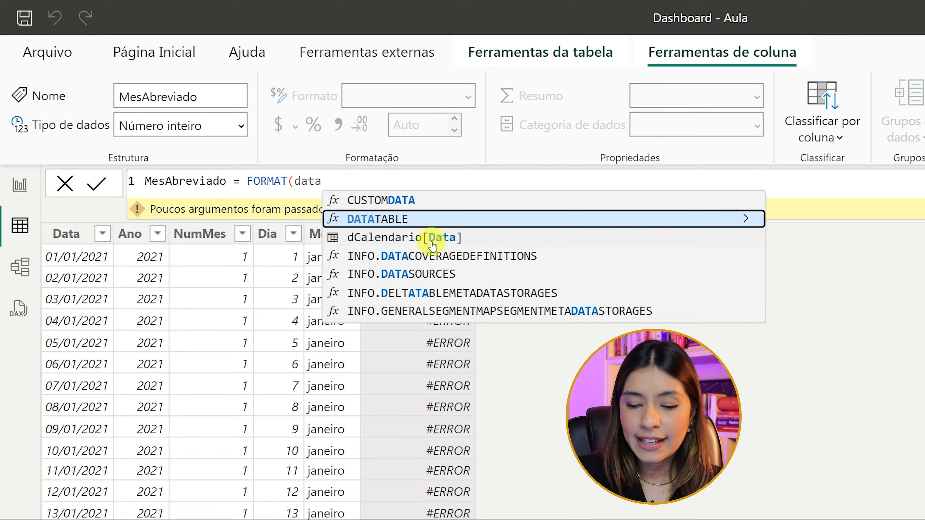
left_click(403, 238)
type(",")
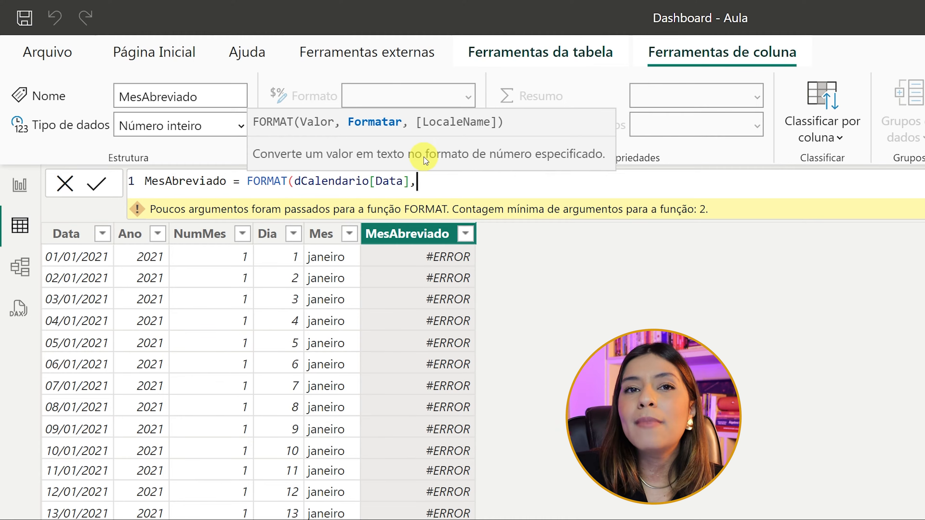
Complete the MesAbreviado formula with the format string "mmm", close the function and commit it.
type("m")
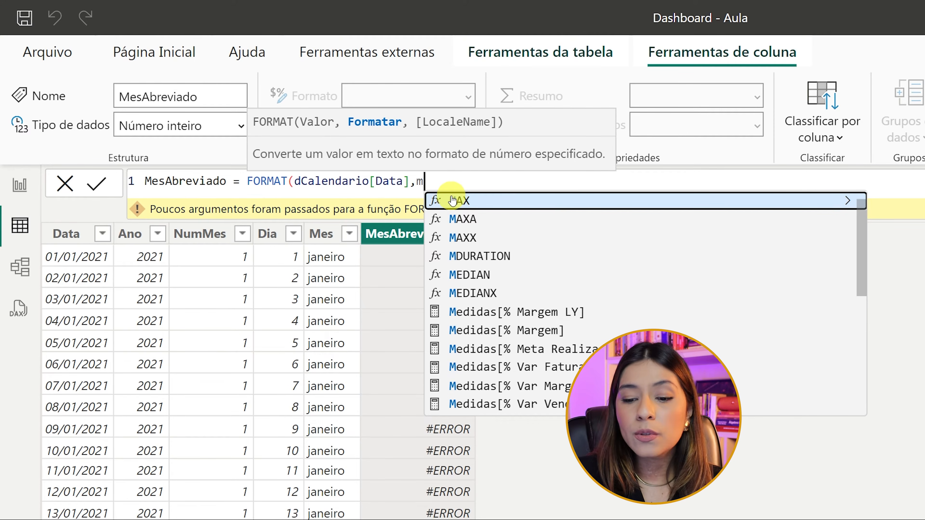
key("BackSpace")
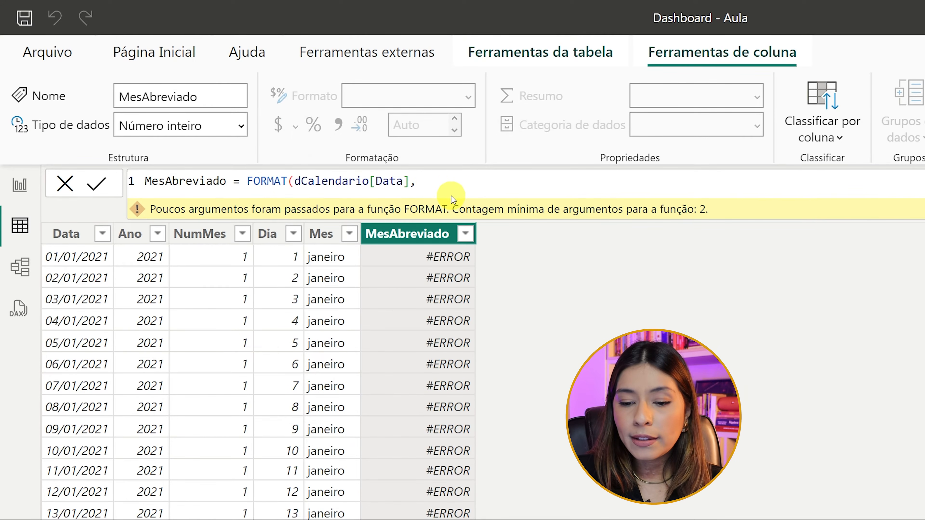
type("\"")
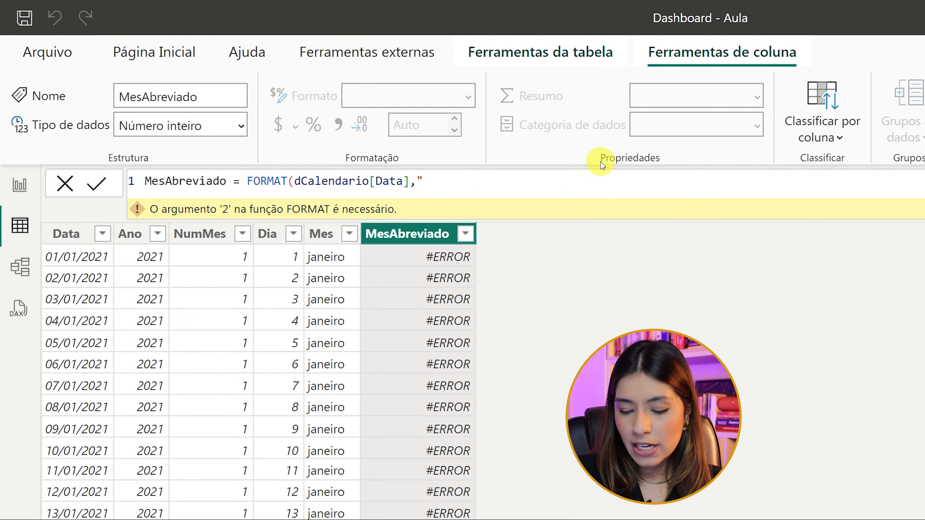
type("mmm")
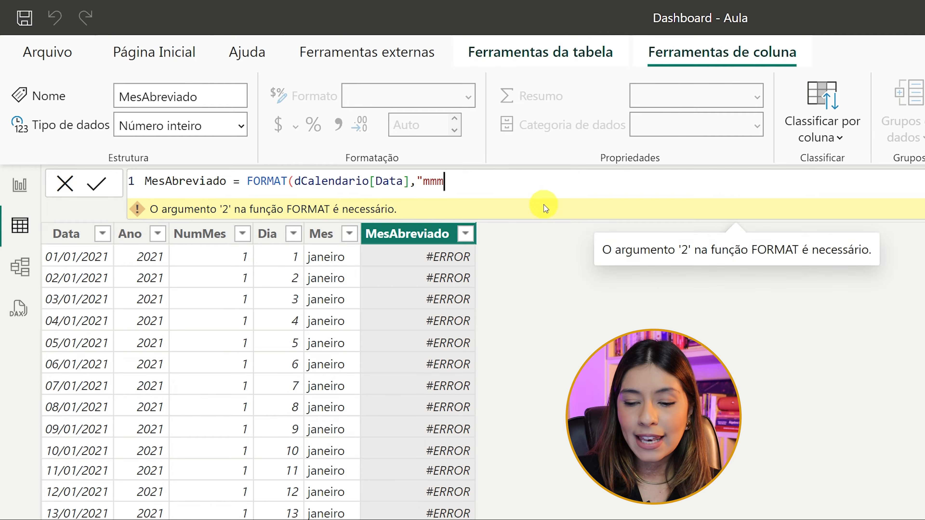
type("\"")
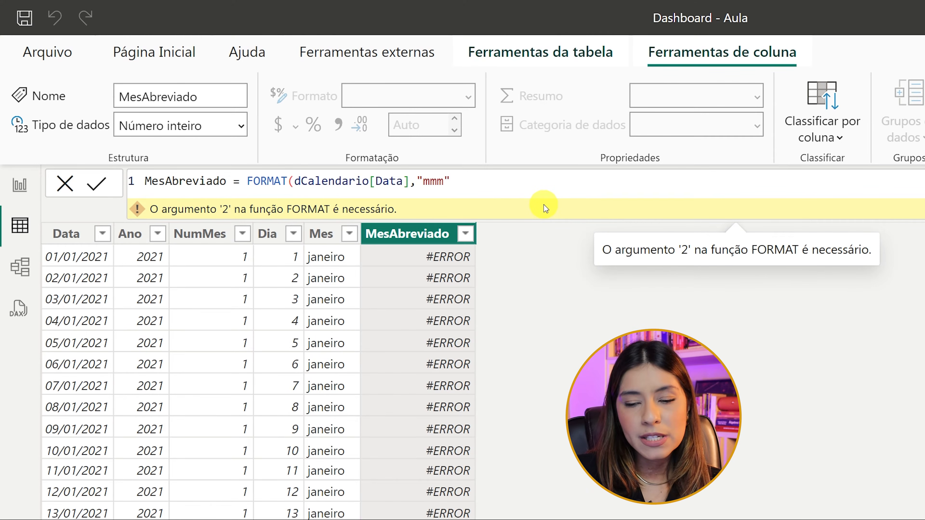
left_click(294, 181)
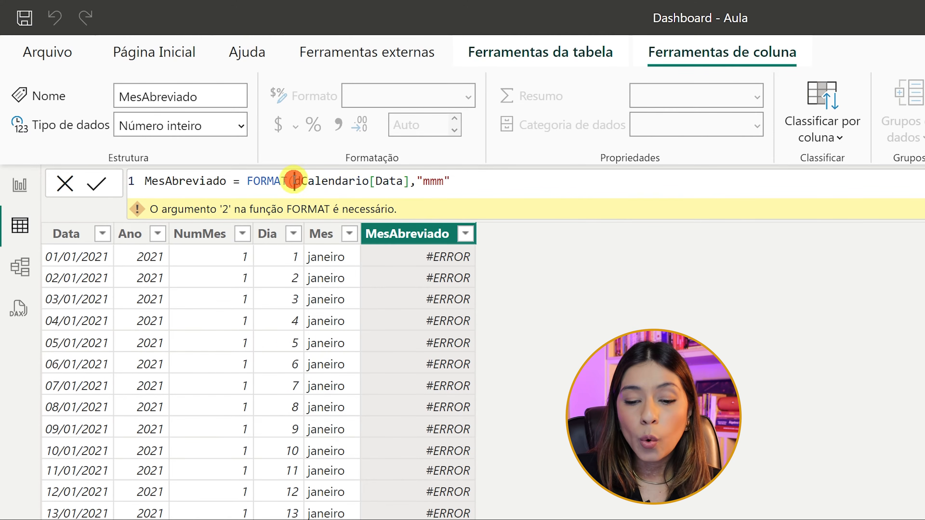
left_click_drag(294, 182, 410, 181)
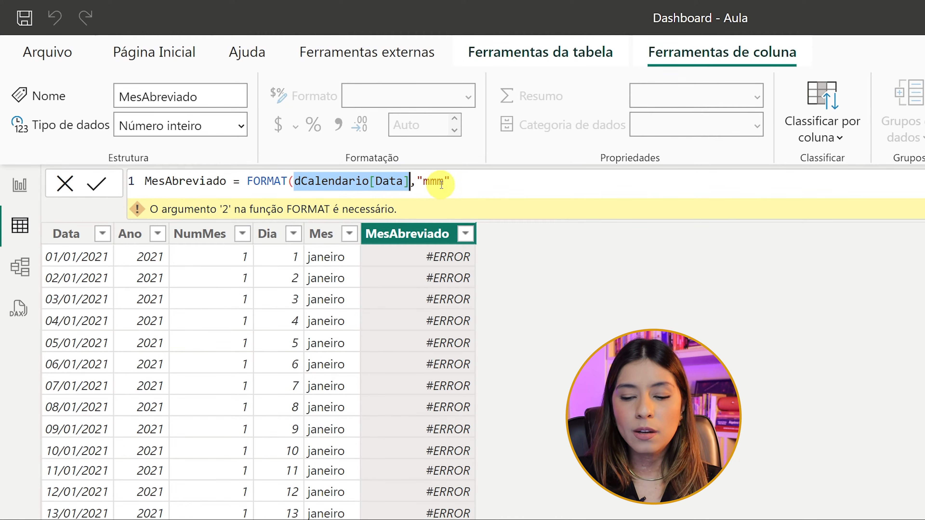
left_click(430, 183)
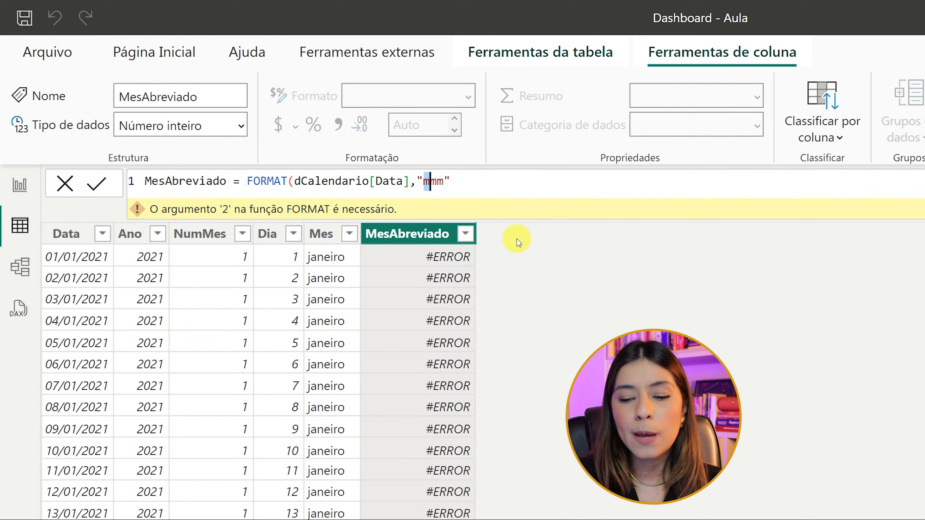
key("shift+Right")
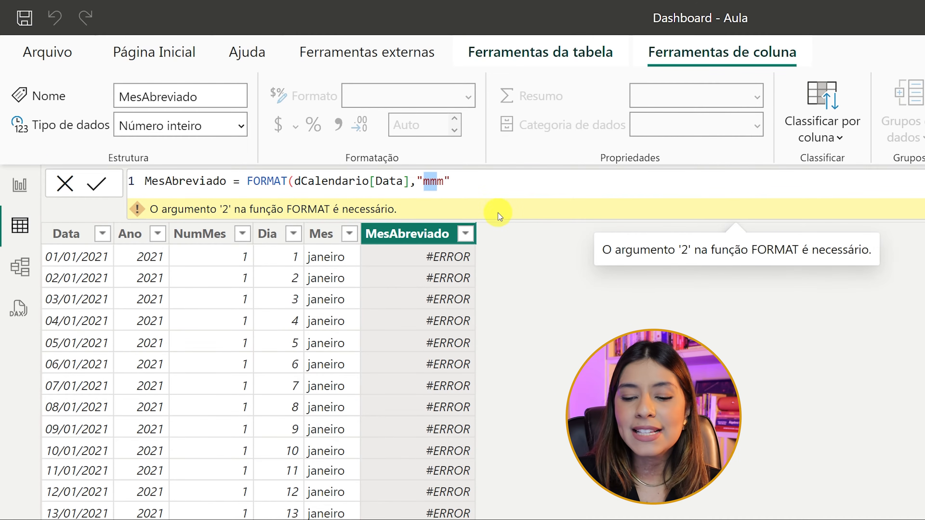
key("shift+Right")
left_click(469, 188)
type(")")
key("Return")
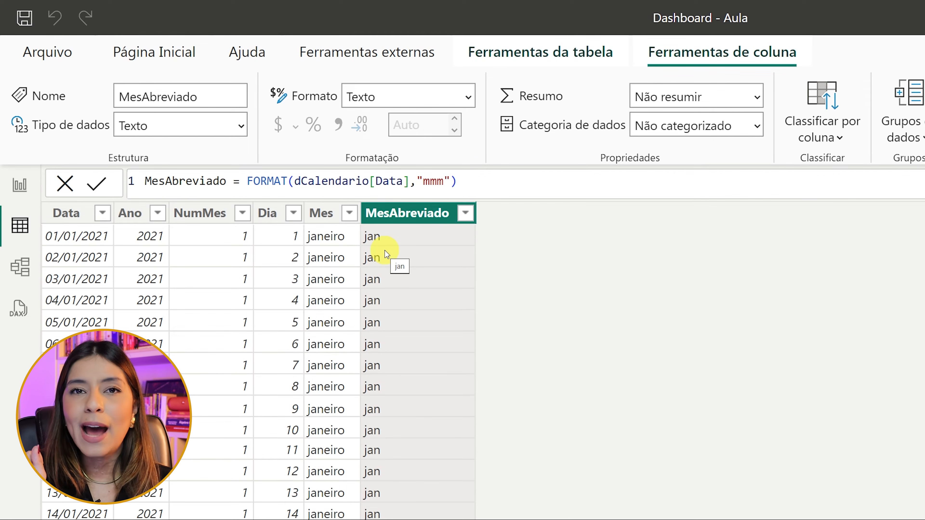
In the report view, replace the Data hierarchy on the revenue evolution chart's X axis with MesAbreviado and collapse the formatting options.
left_click(20, 185)
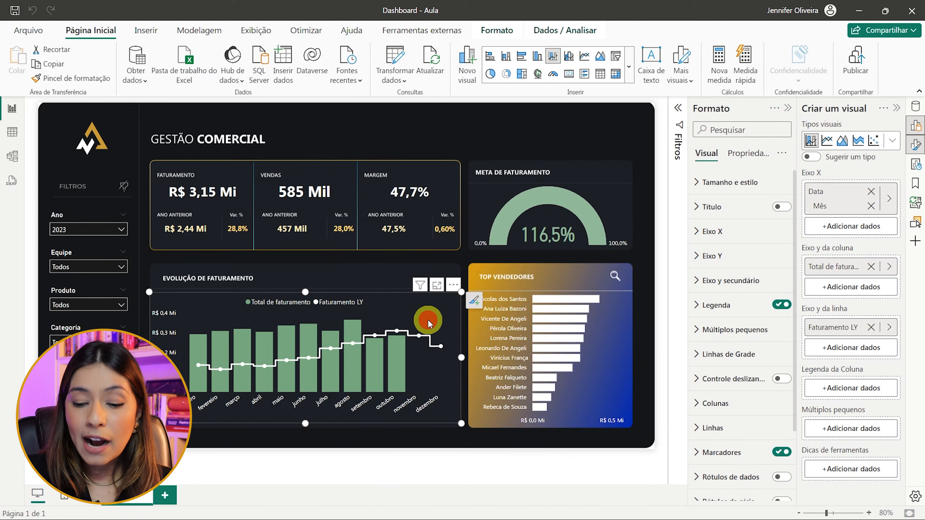
scroll(250, 409, "up", 2)
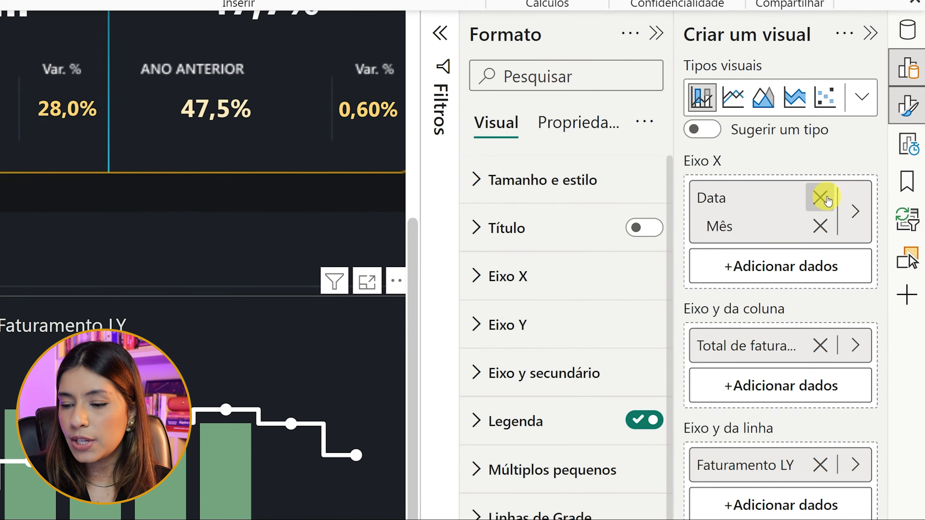
left_click(821, 197)
left_click(768, 201)
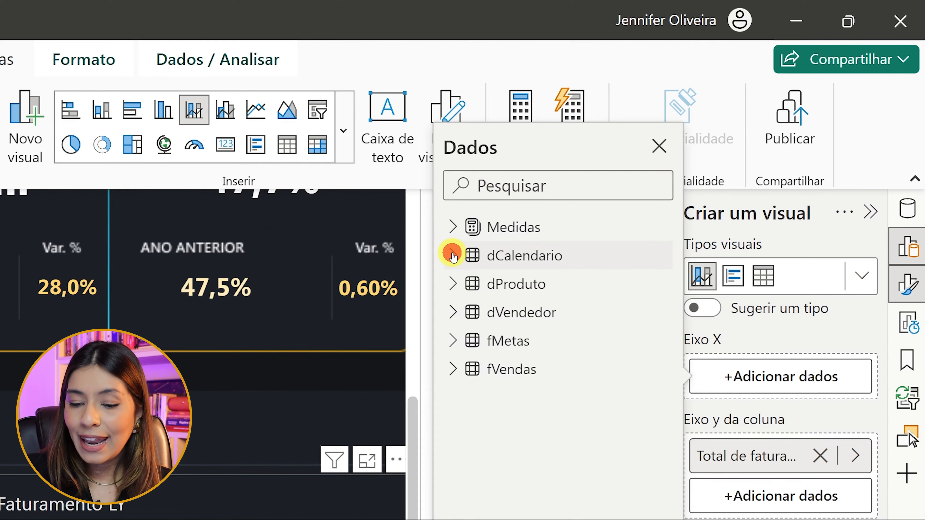
left_click(460, 258)
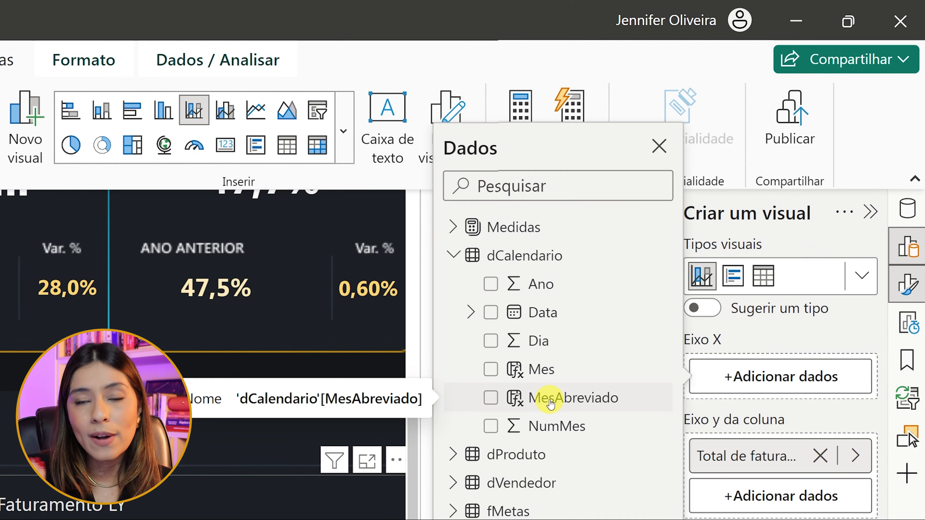
left_click(490, 398)
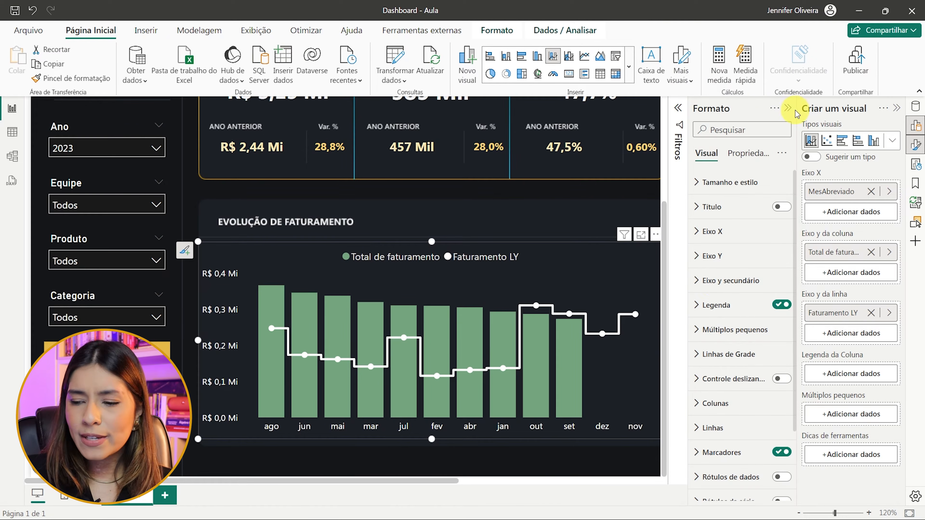
left_click(787, 108)
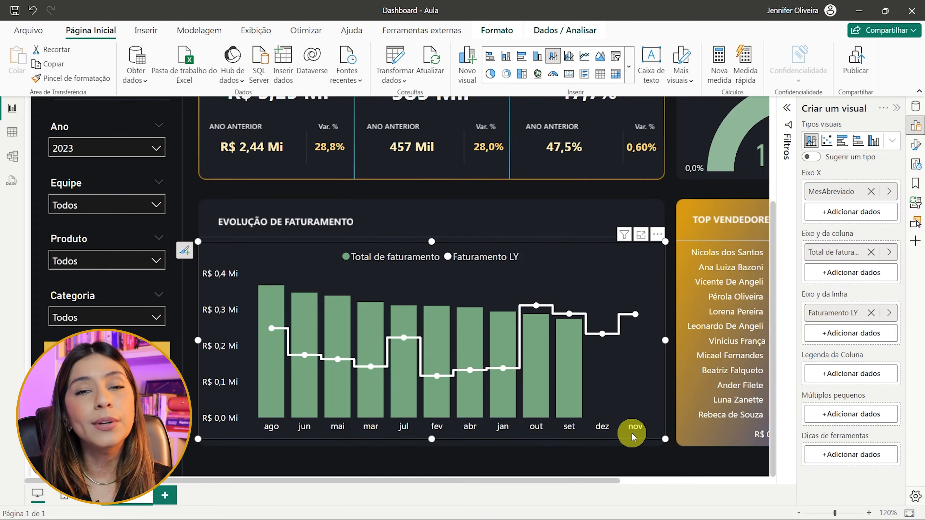
Sort the revenue evolution chart's axis by MesAbreviado in ascending order.
left_click(656, 234)
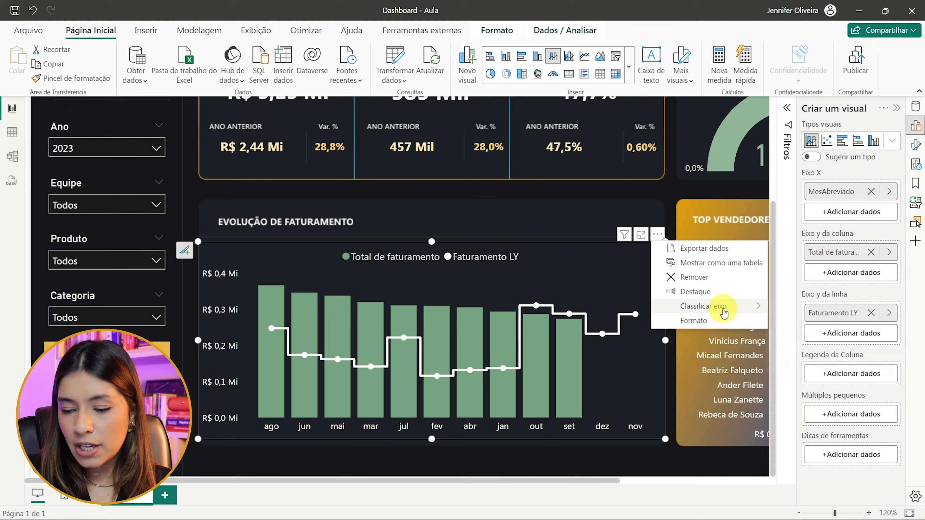
left_click(734, 310)
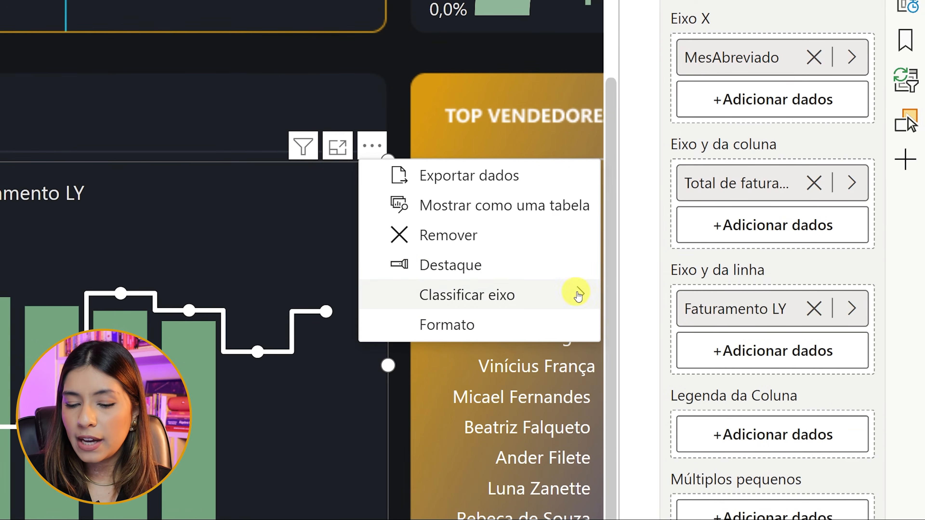
left_click(746, 302)
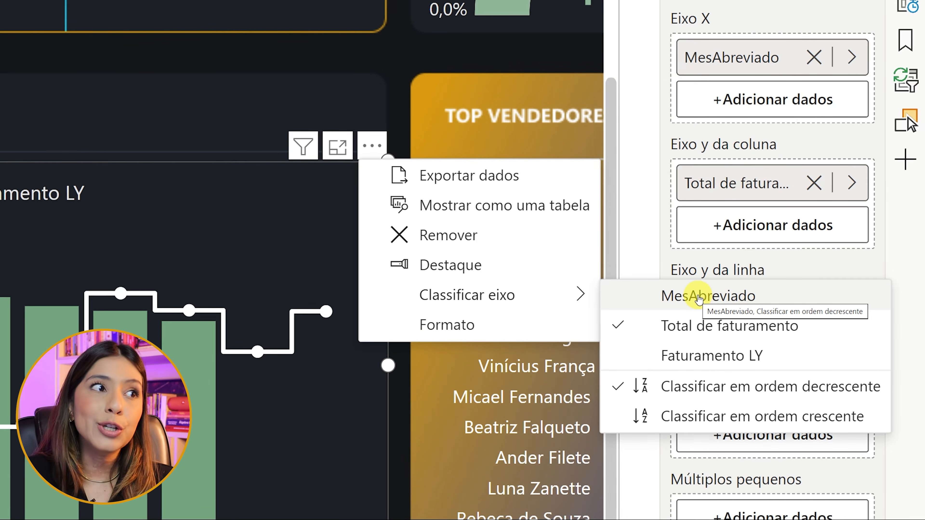
left_click(717, 297)
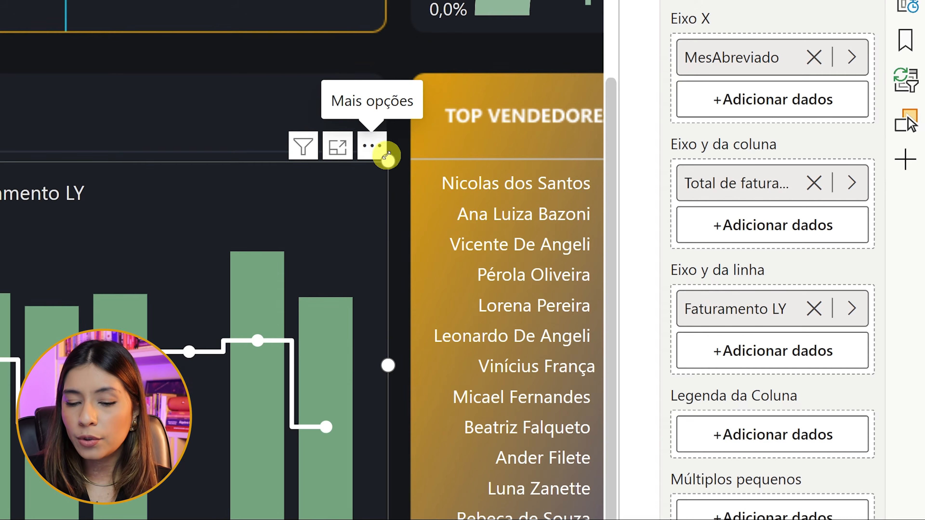
left_click(372, 146)
mouse_move(524, 294)
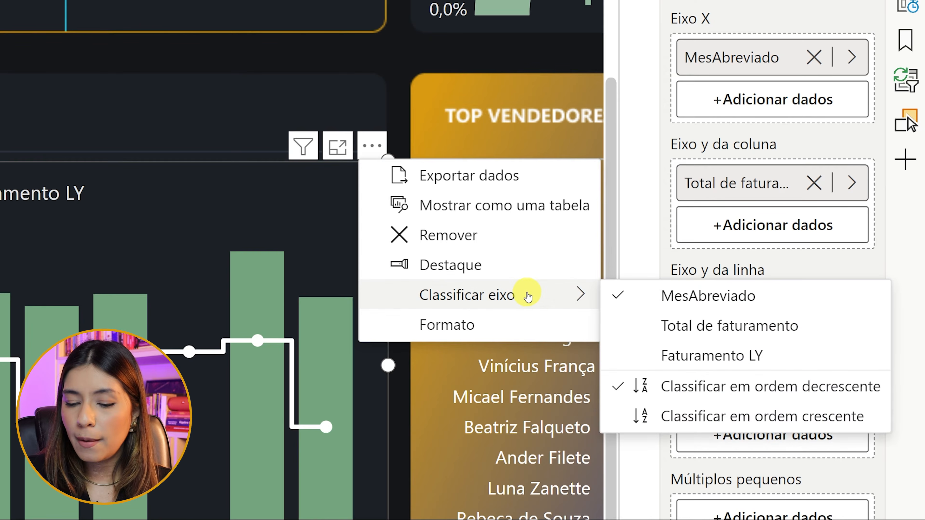
left_click(732, 419)
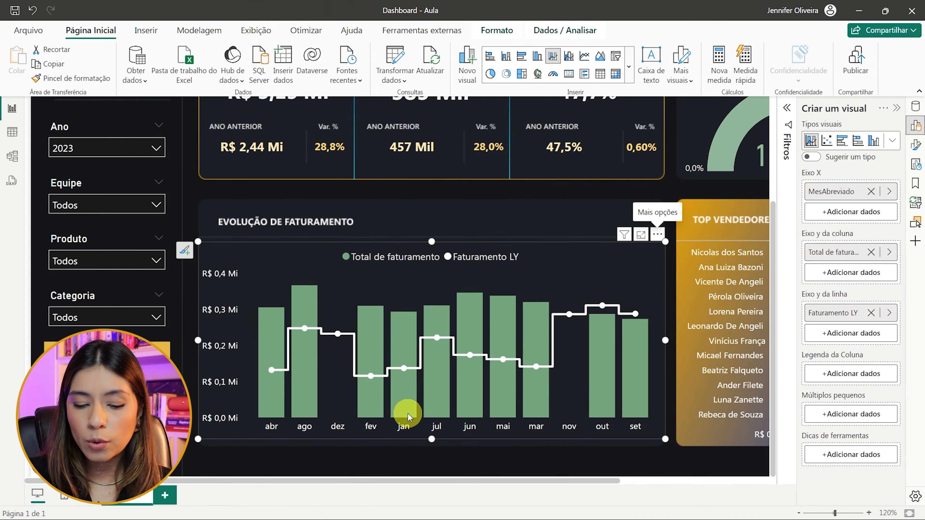
mouse_move(408, 413)
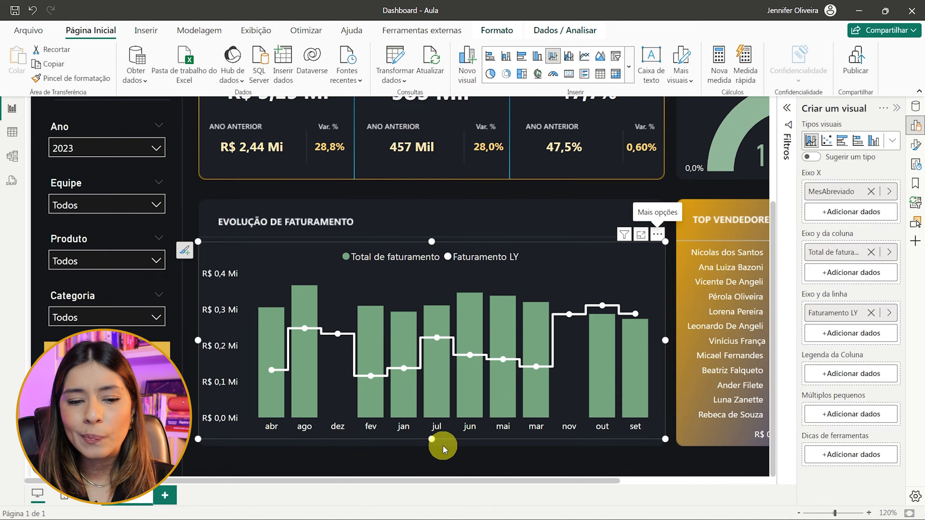
In the table view, add a calculated column named NumMes 2 to dCalendario.
left_click(12, 132)
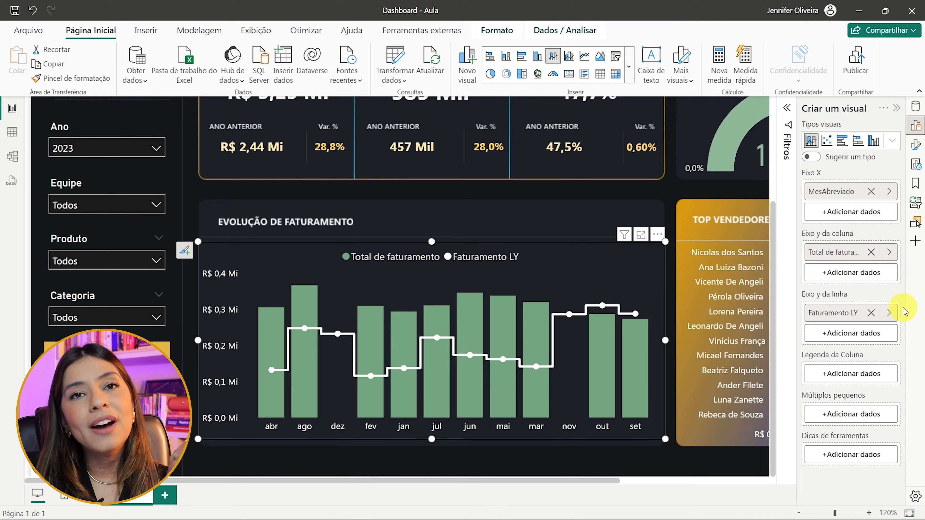
left_click(12, 132)
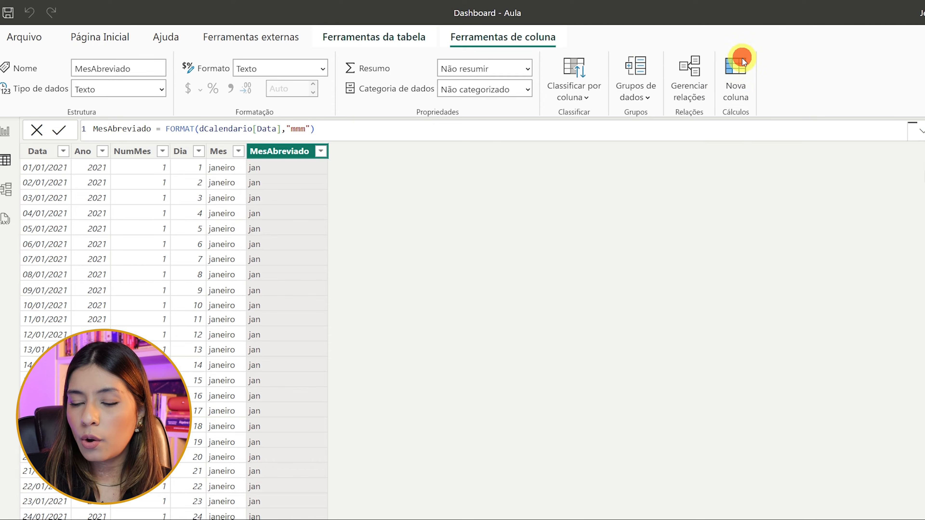
left_click(725, 78)
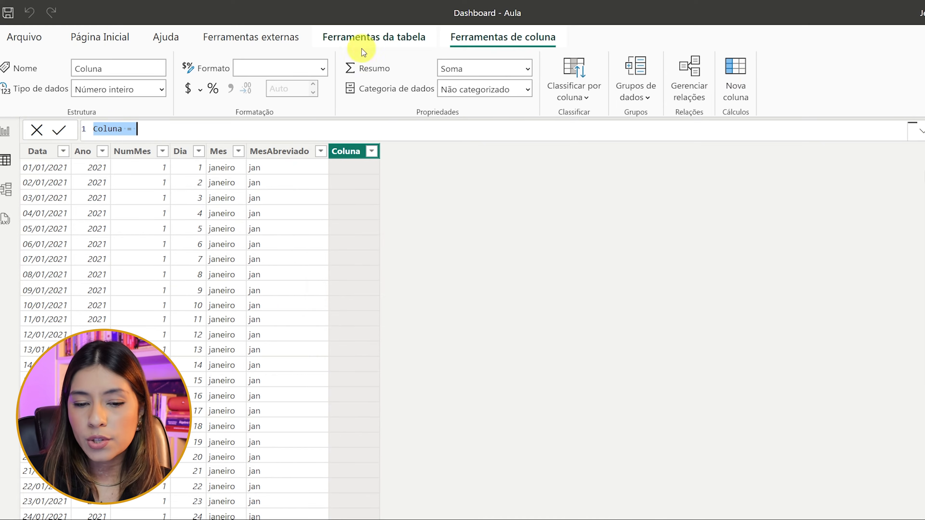
scroll(115, 134, "up", 8)
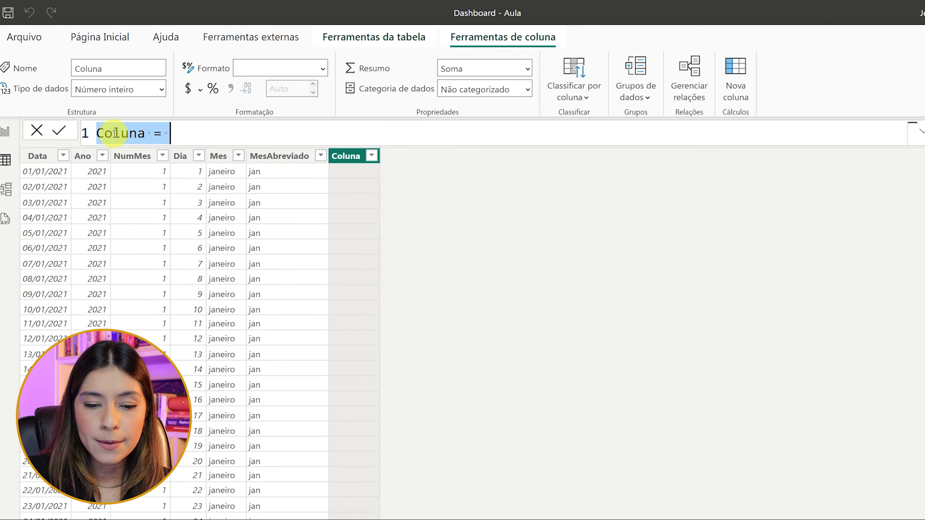
double_click(145, 131)
type("Num me")
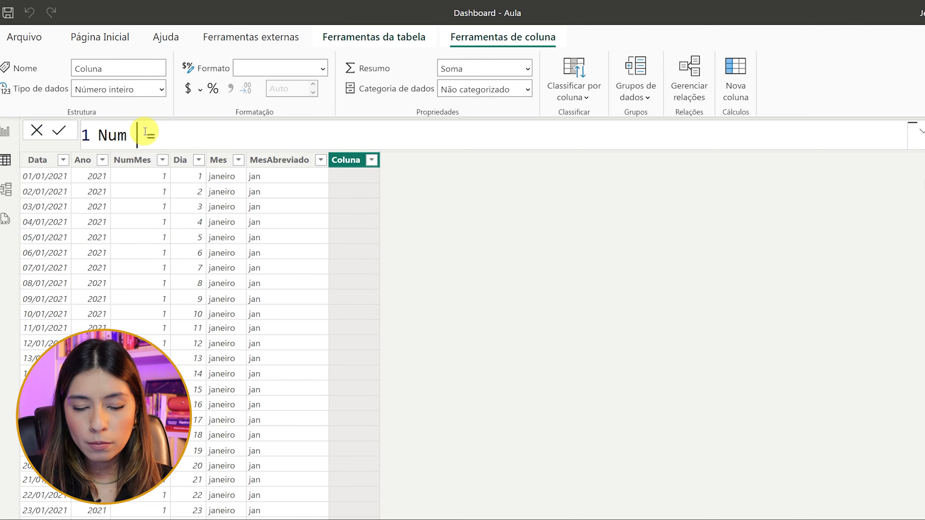
key("BackSpace")
key("BackSpace")
key("BackSpace")
type("Mes 2")
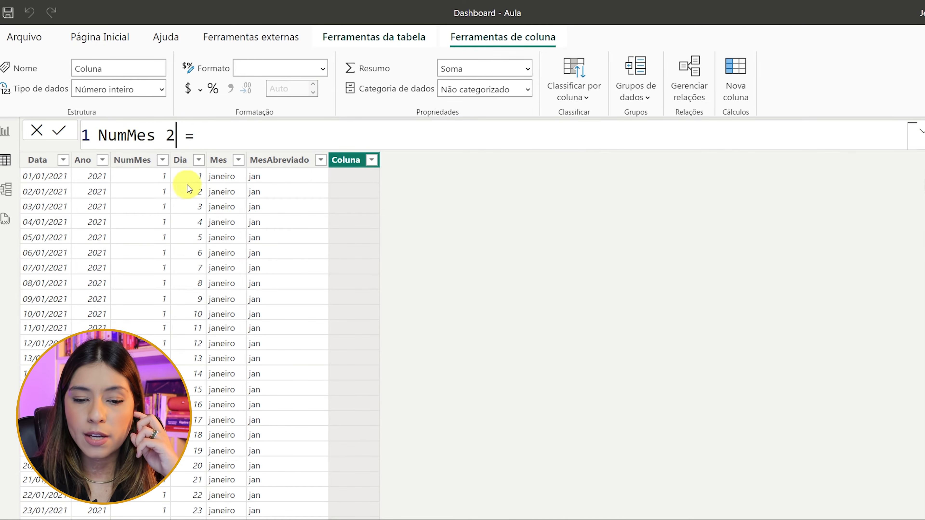
Define NumMes 2 as dCalendario[Data].[MonthNo], commit the formula and check the month numbers down the column.
left_click(231, 132)
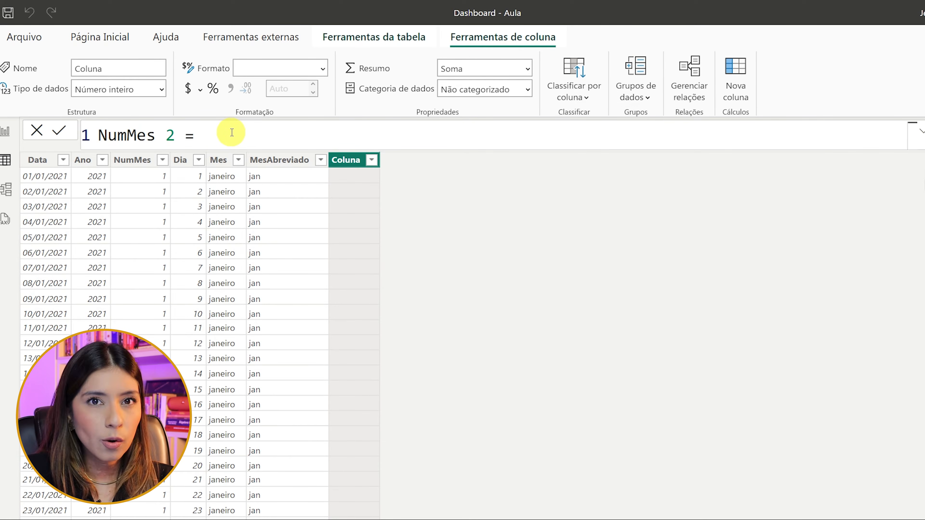
type("data")
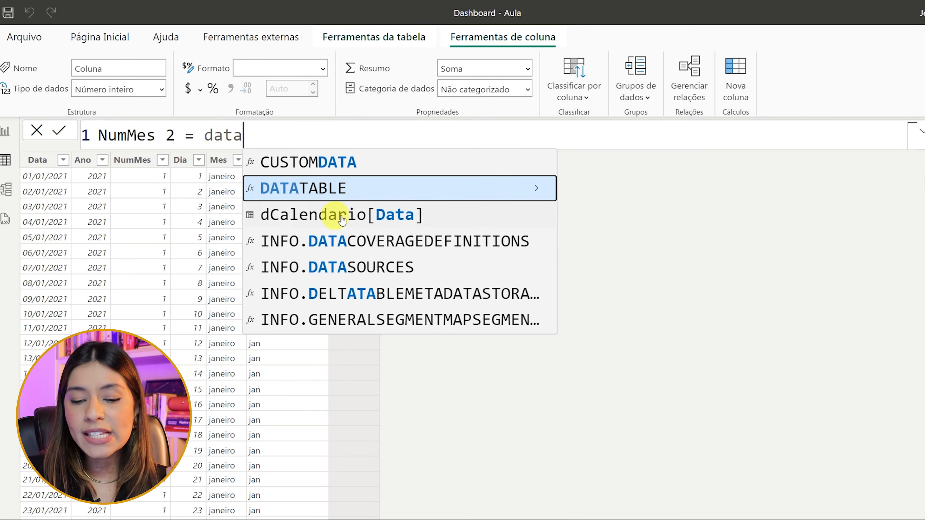
left_click(321, 219)
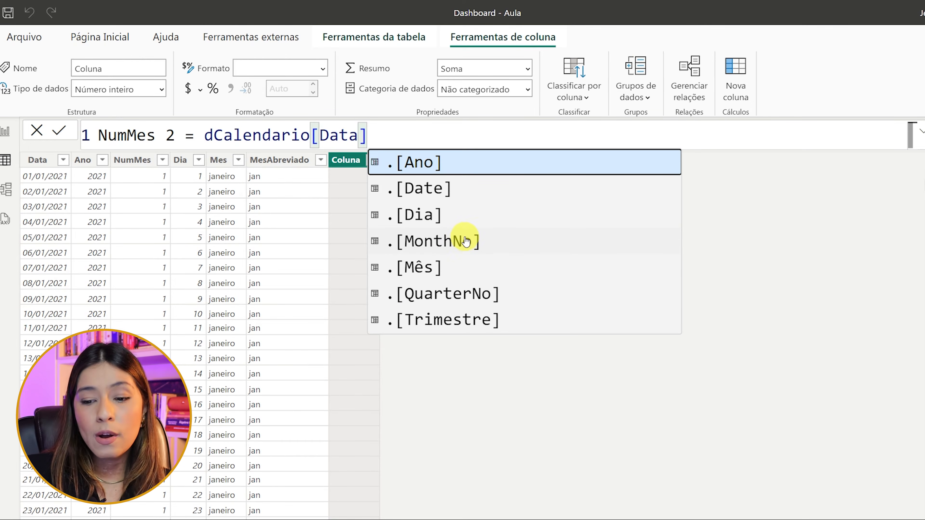
left_click(433, 241)
key("Return")
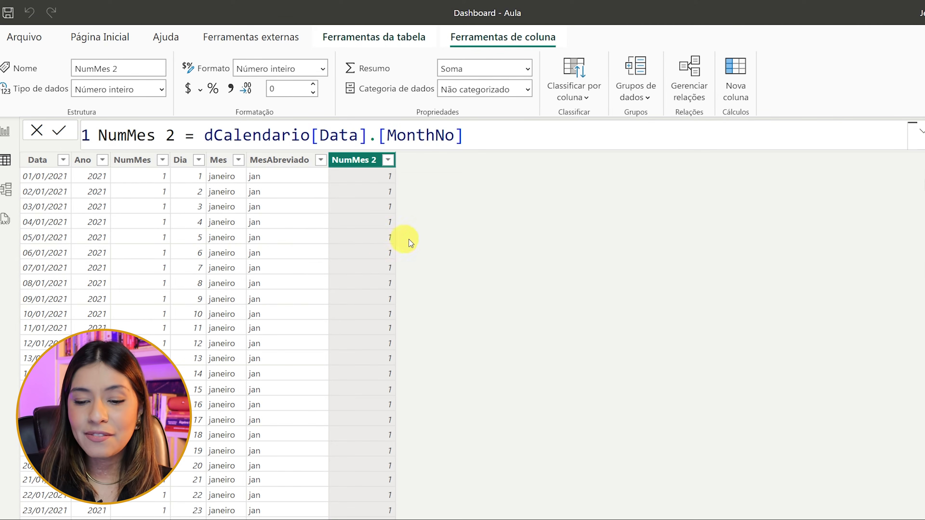
scroll(419, 332, "down", 20)
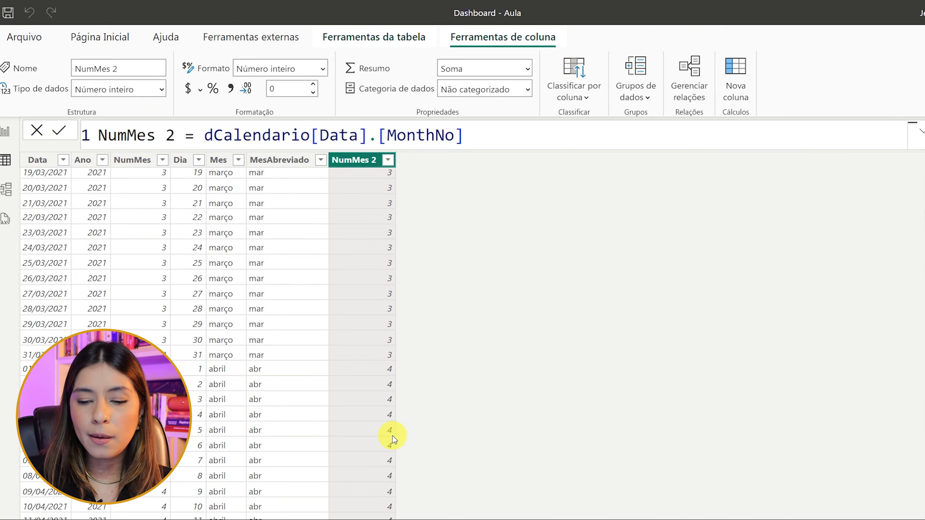
scroll(393, 436, "up", 18)
scroll(358, 218, "up", 3)
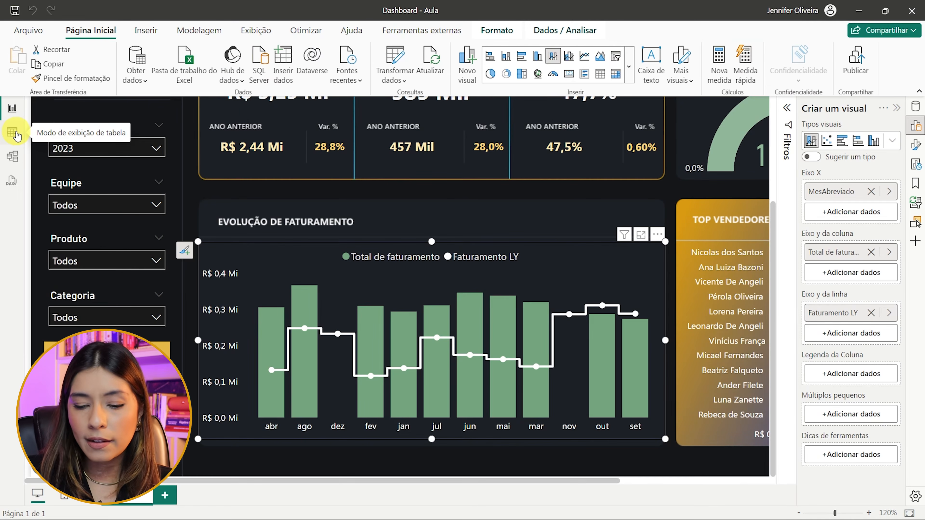
In the report view, set the dCalendario MesAbreviado field to sort by the NumMes 2 column.
left_click(916, 109)
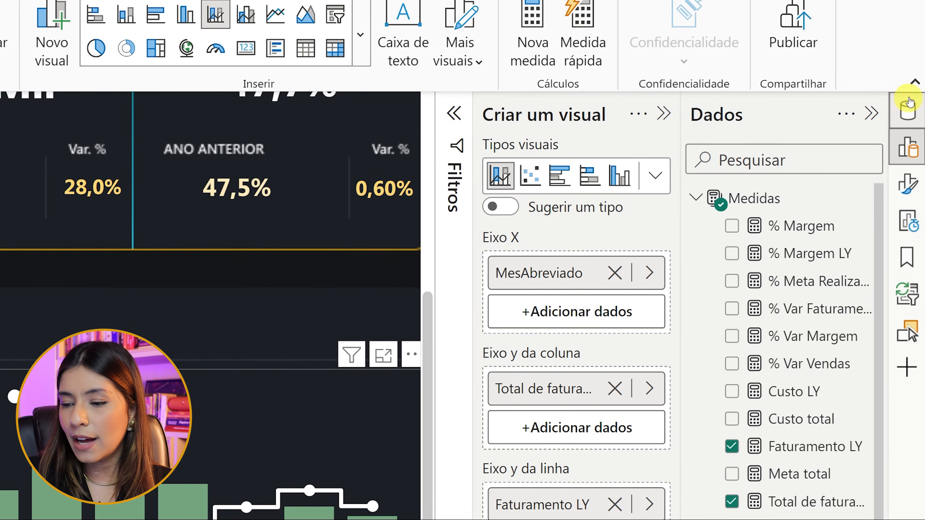
left_click(695, 197)
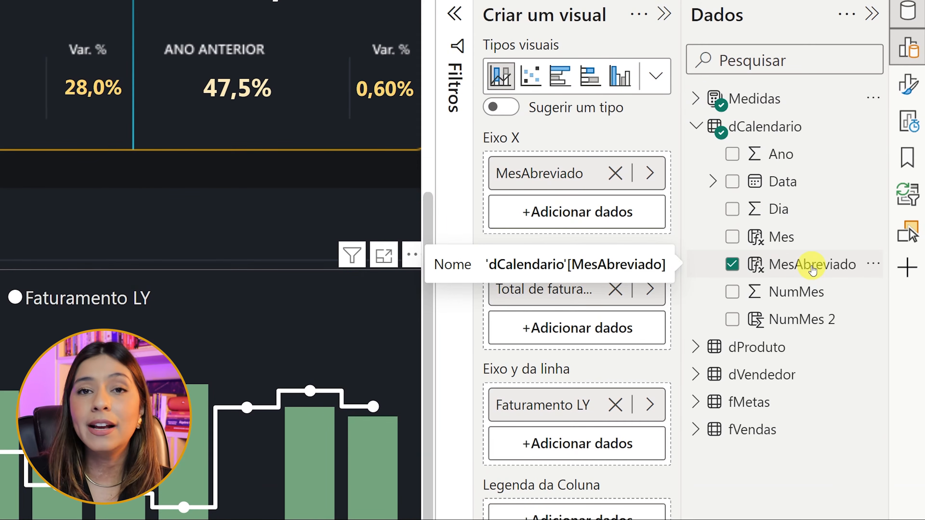
left_click(813, 270)
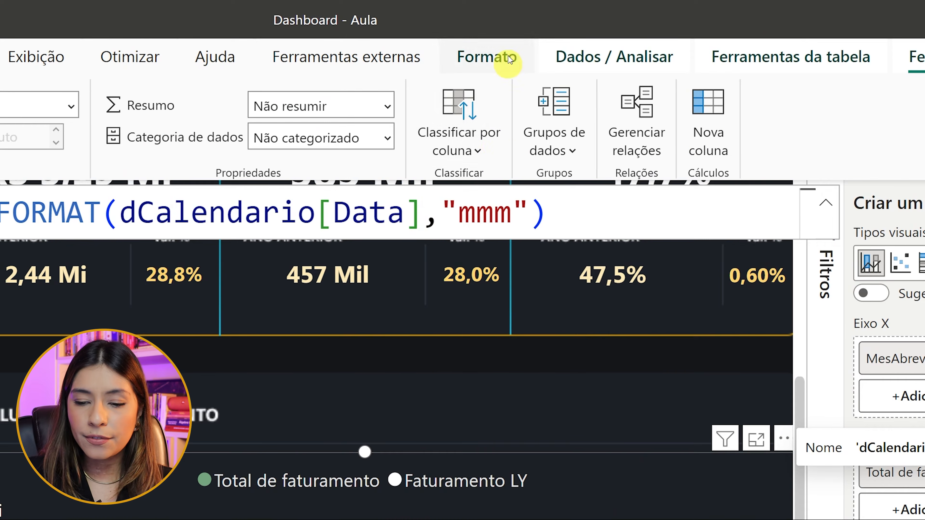
left_click(481, 151)
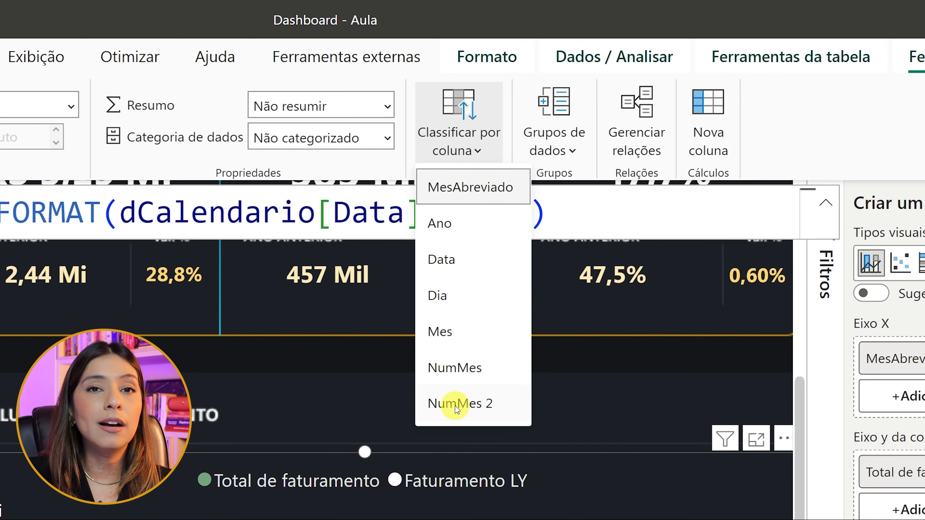
left_click(471, 404)
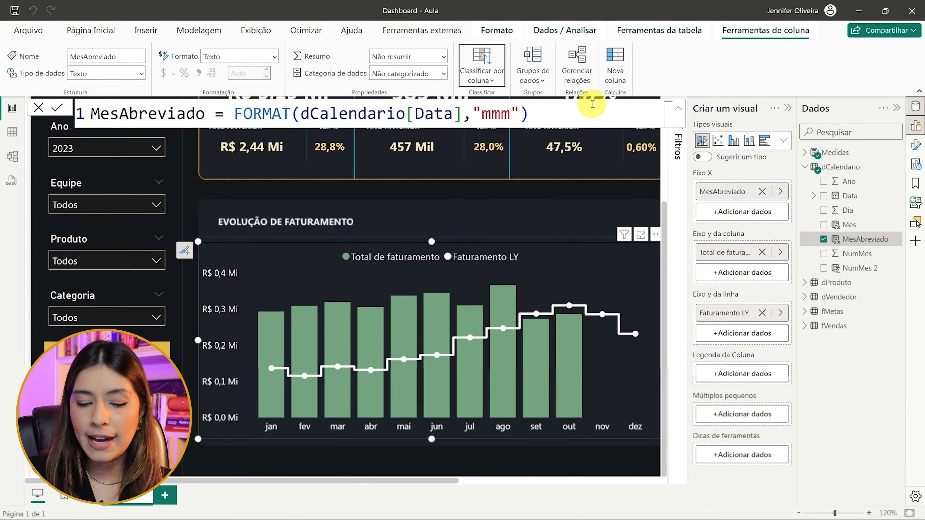
scroll(557, 448, "right", 3)
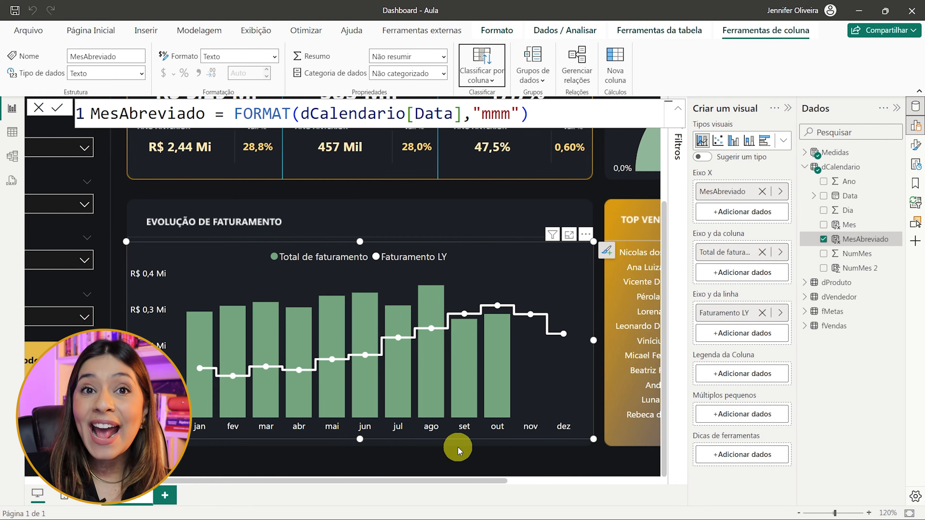
scroll(455, 439, "up", 3)
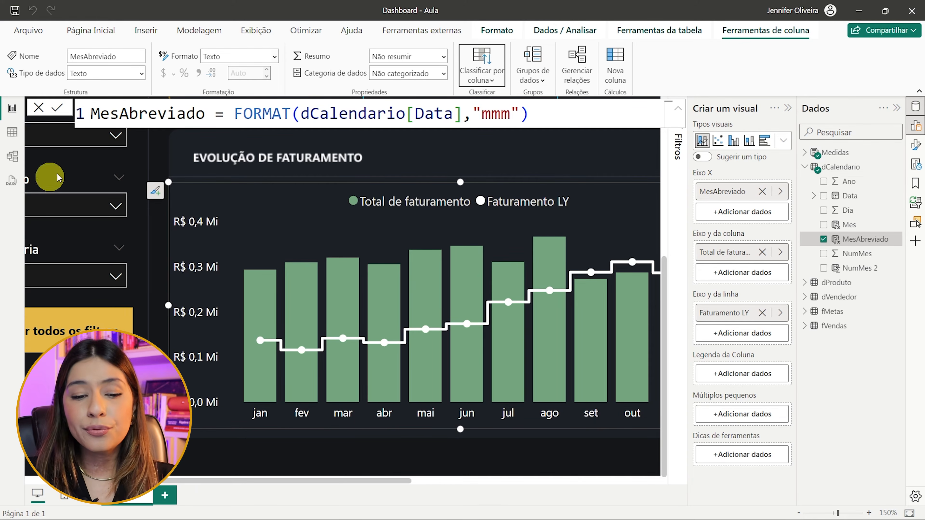
In the table view, open the MesAbreviado column's formula and move its FORMAT expression onto a second line.
left_click(11, 132)
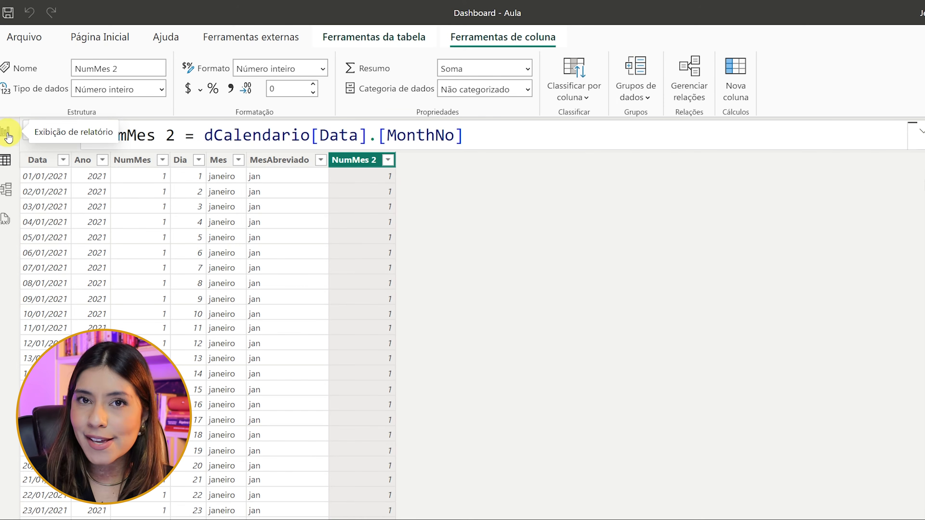
left_click(279, 162)
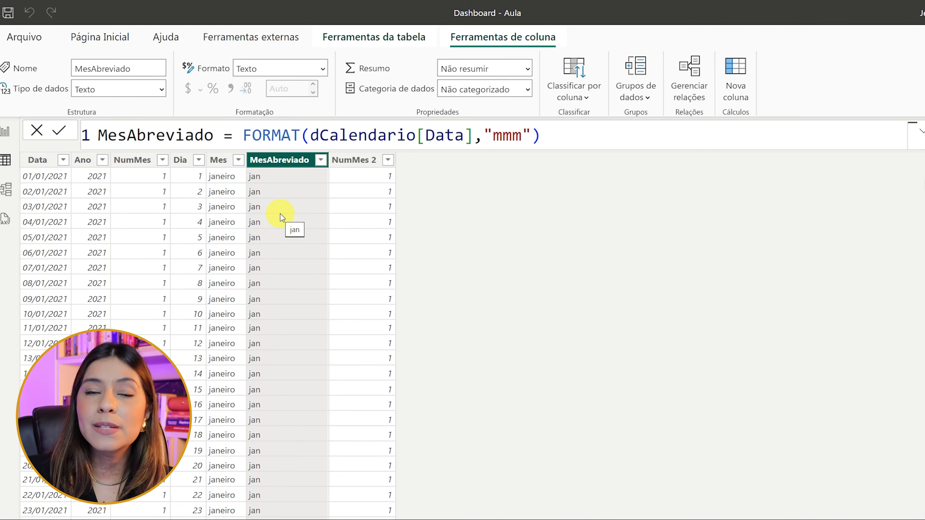
left_click(242, 136)
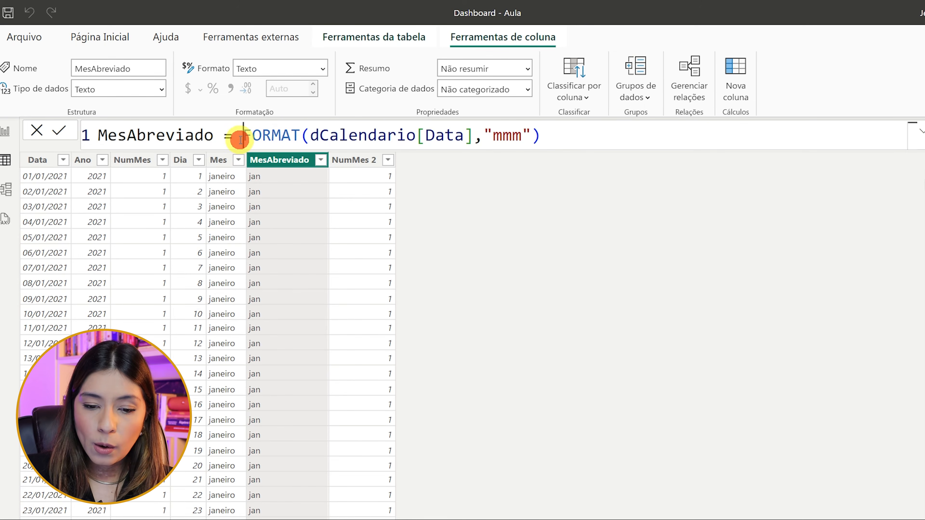
key("shift+Return")
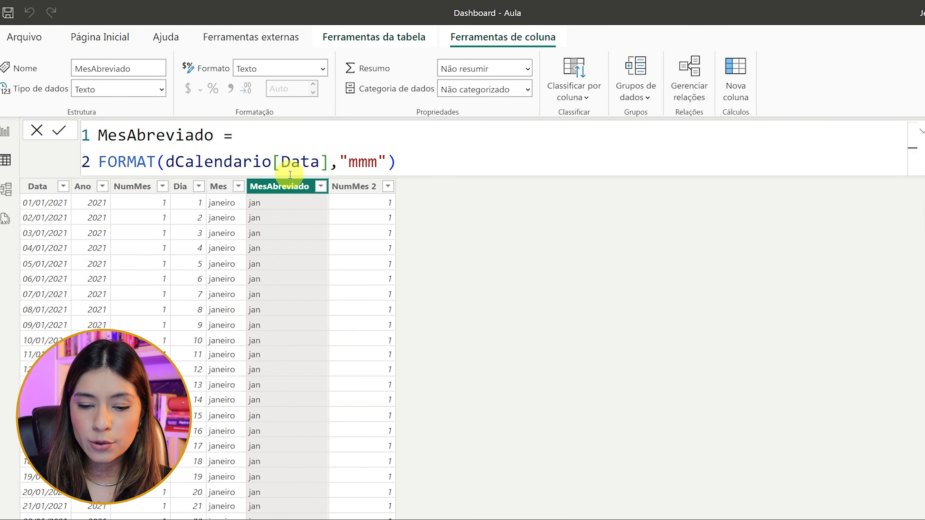
key("shift+Return")
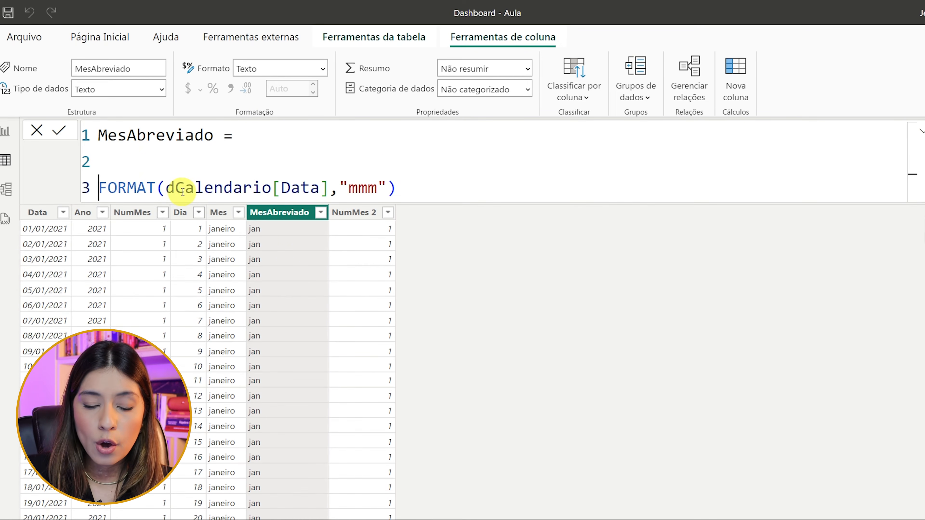
key("BackSpace")
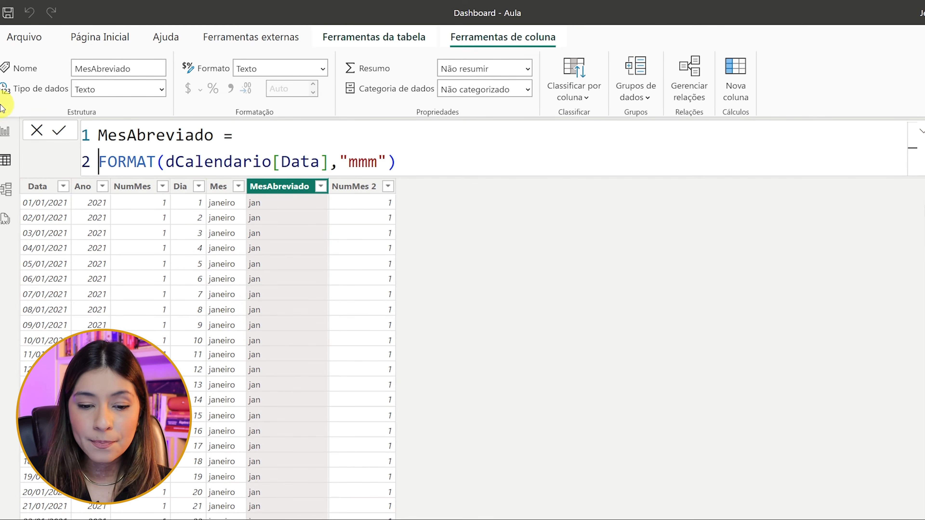
Store the FORMAT expression in a variable by putting VAR Mes = in front of it.
triple_click(415, 161)
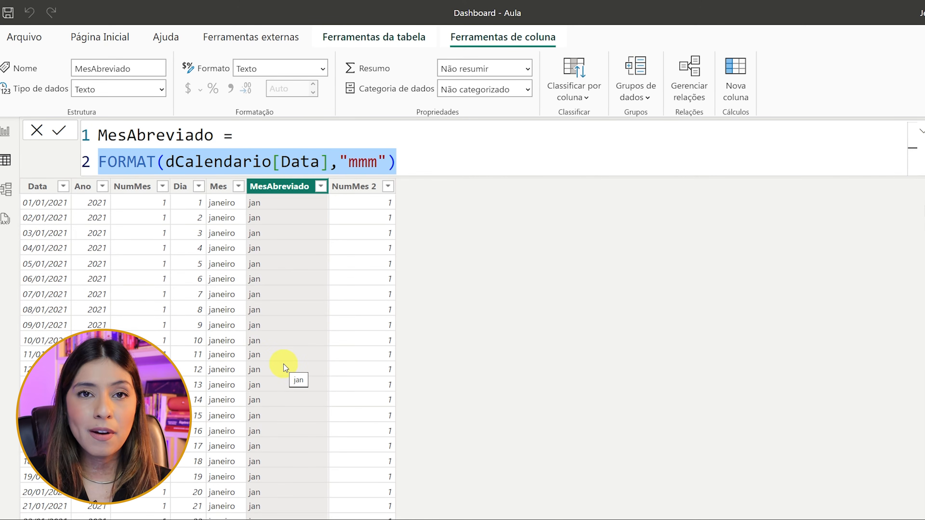
key("Home")
type("VAR ")
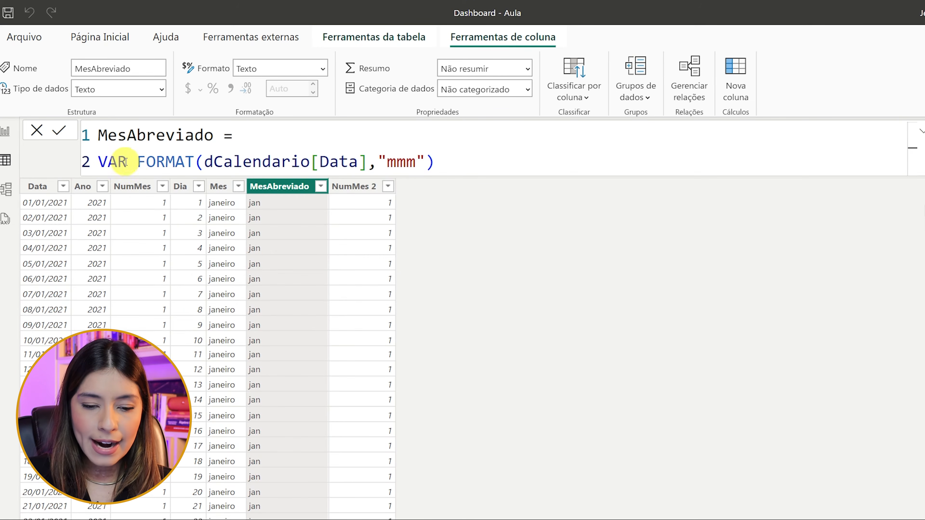
type("Mes")
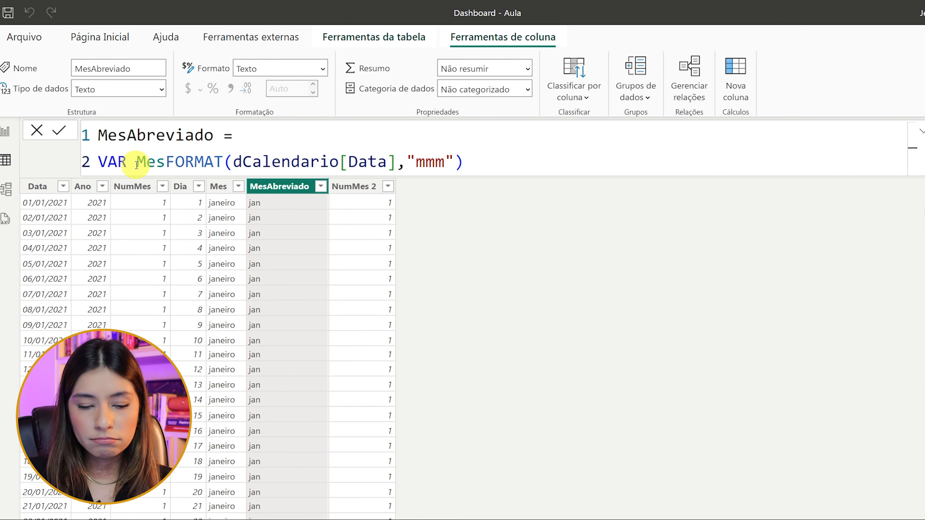
type(" =")
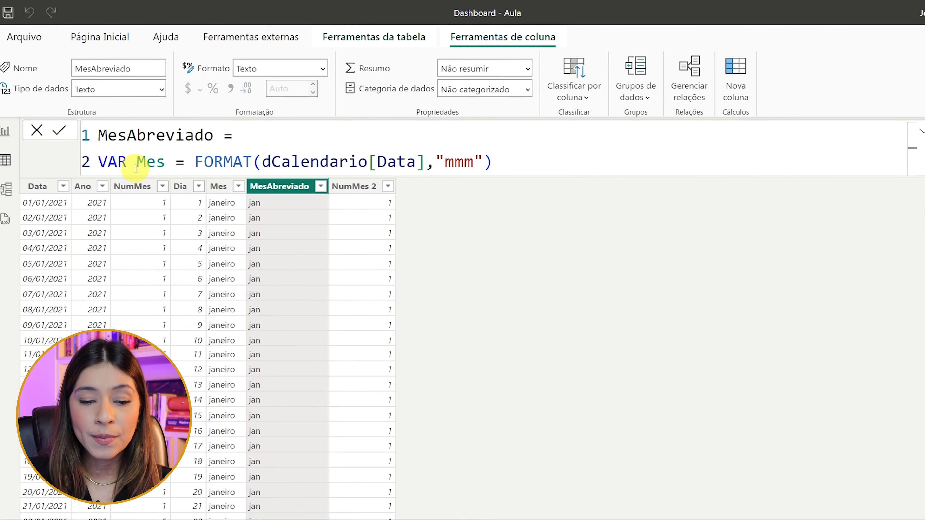
left_click_drag(126, 164, 76, 167)
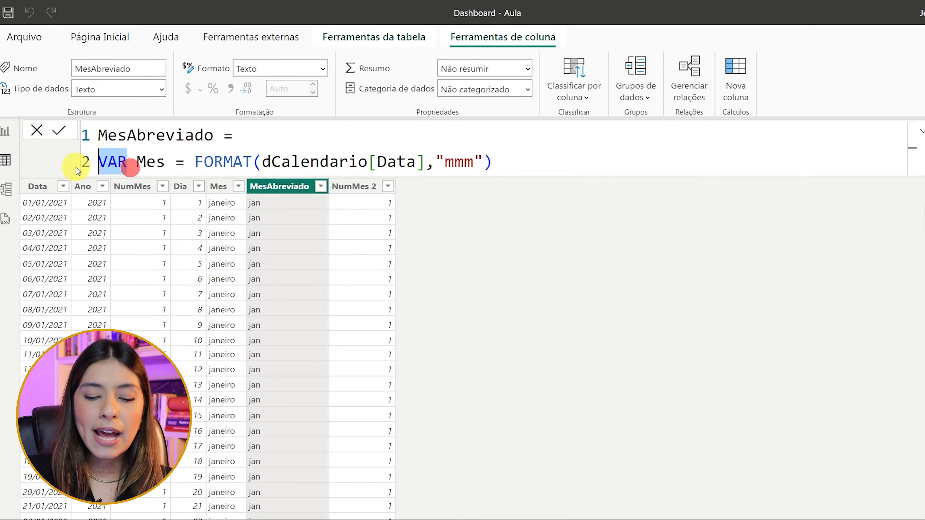
double_click(143, 161)
left_click(173, 164)
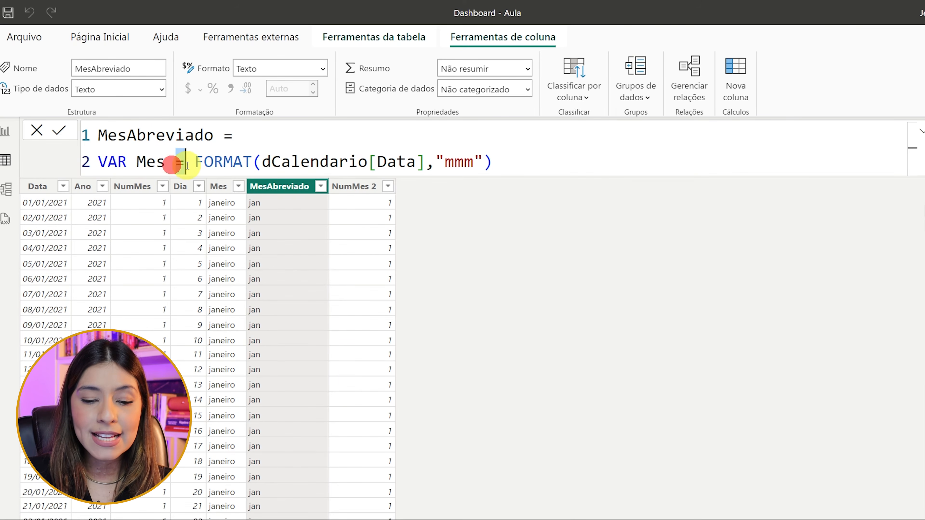
left_click_drag(195, 162, 535, 161)
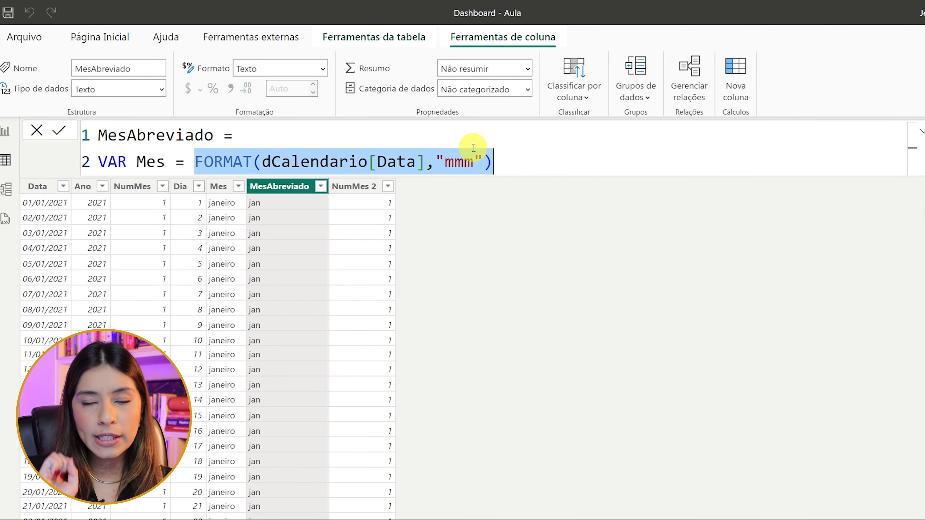
Add a RETURN keyword below the Mes variable, leaving one blank line between them.
left_click(526, 162)
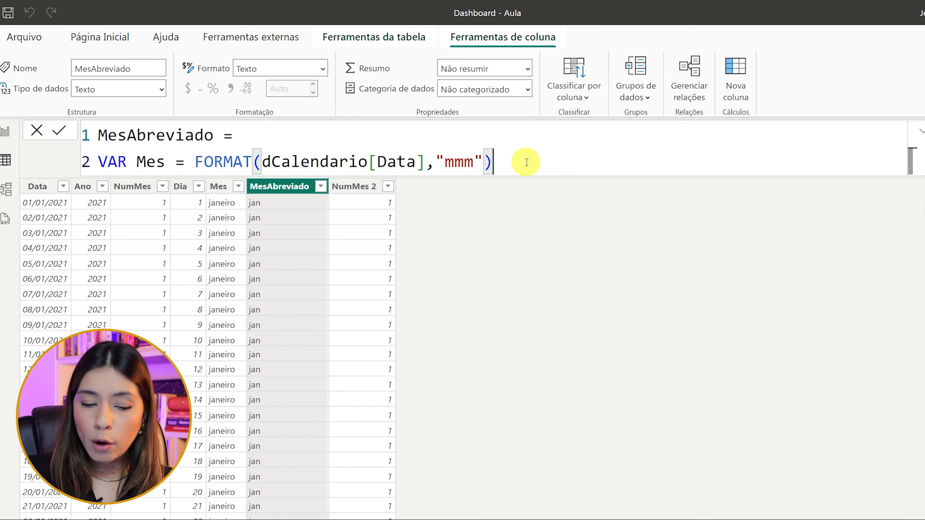
key("shift+Return")
key("shift+Return")
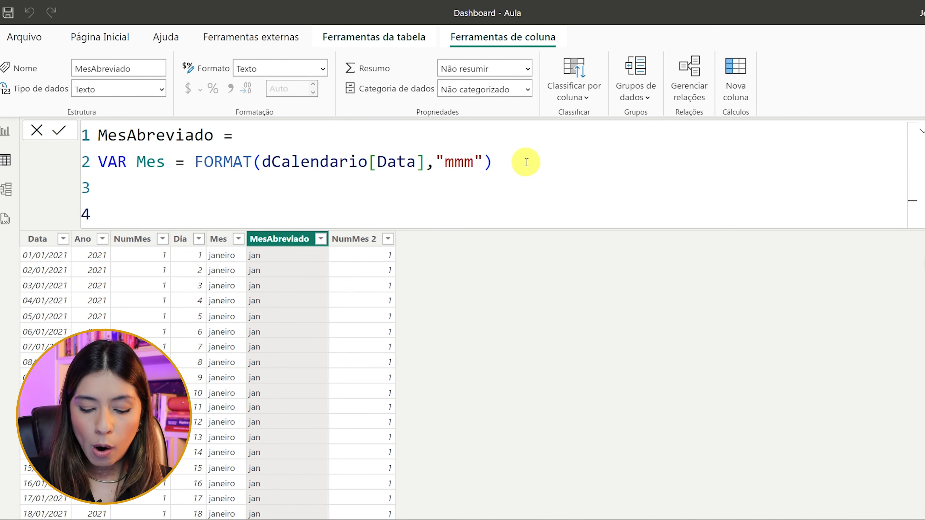
type("RETURN")
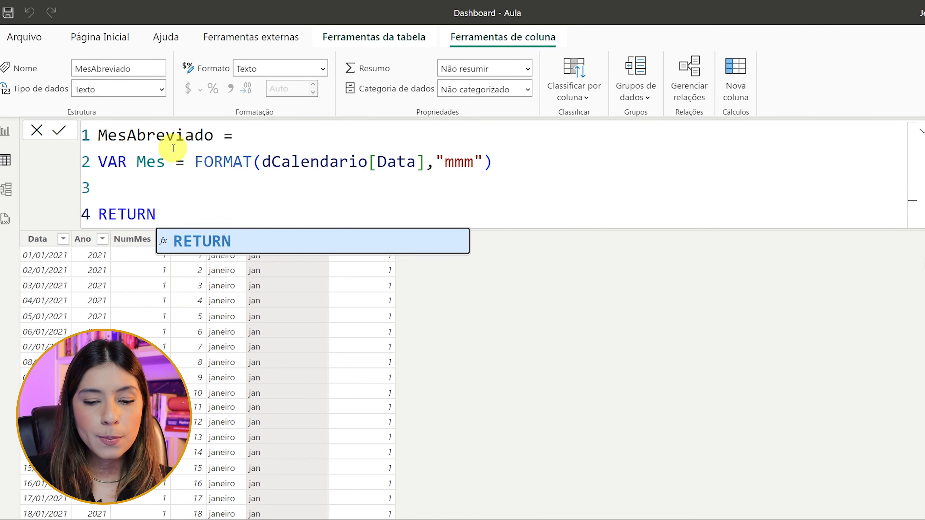
left_click_drag(204, 161, 525, 162)
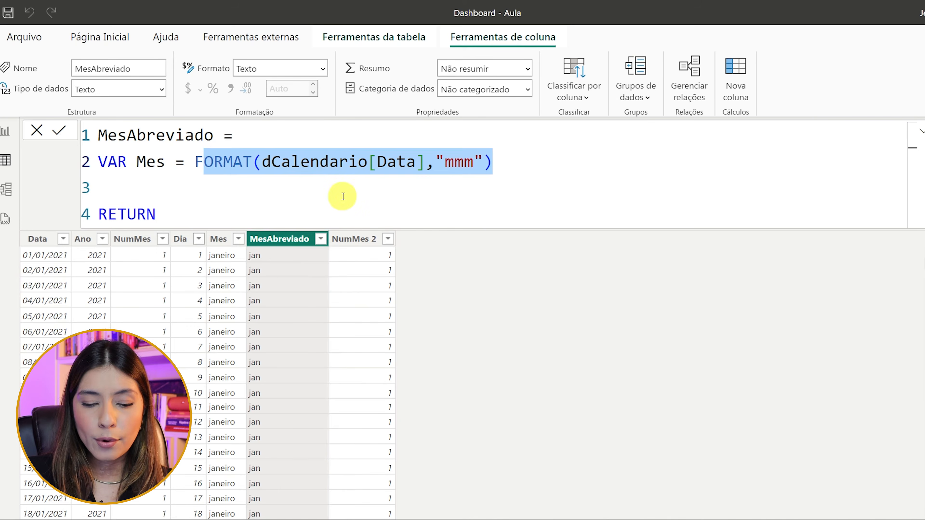
left_click(182, 215)
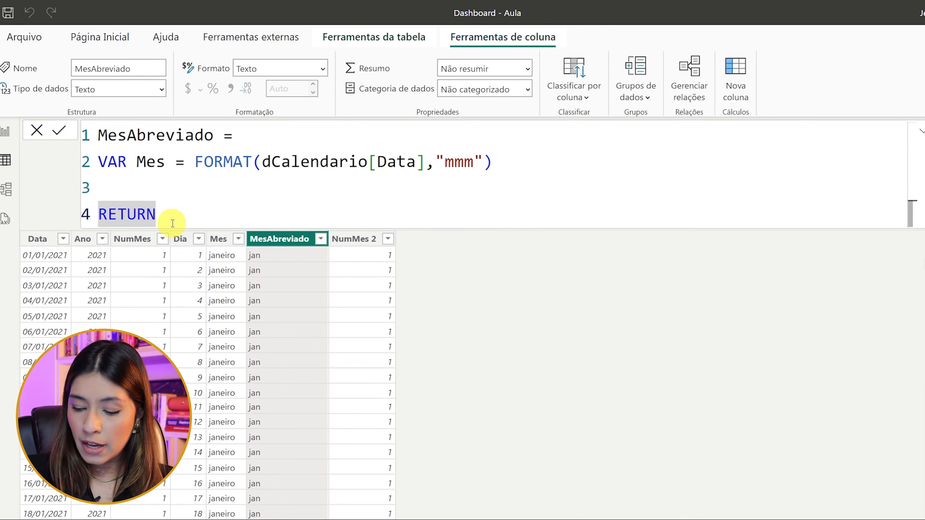
On a new line below RETURN, start the result expression with LEFT nested inside UPPER.
key("shift+Return")
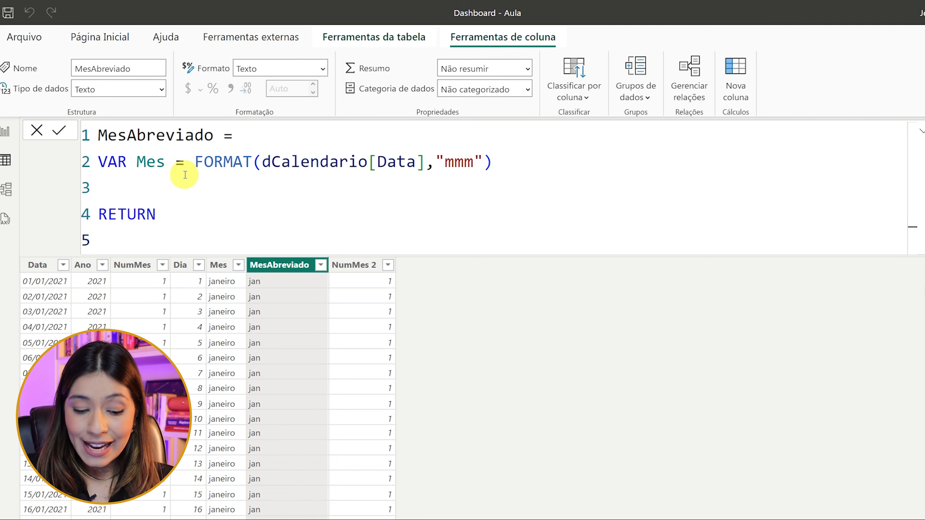
type("uppe")
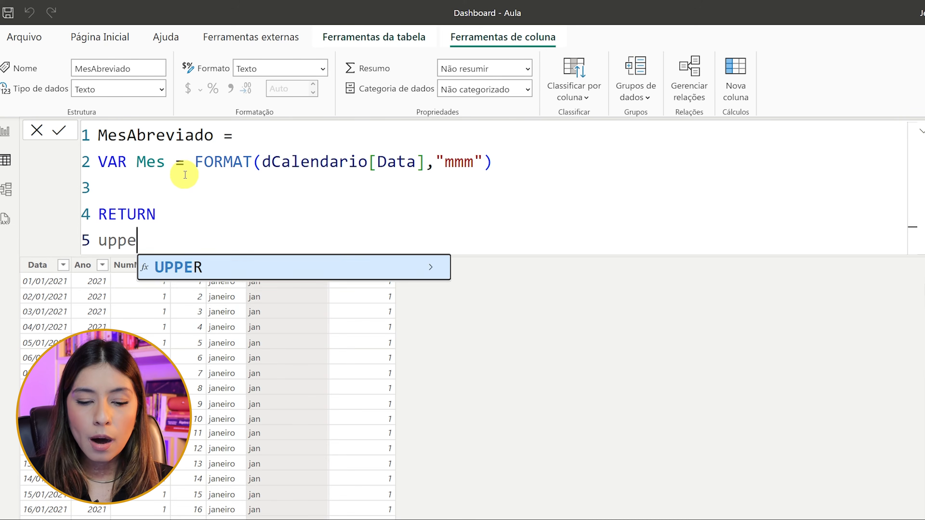
key("Tab")
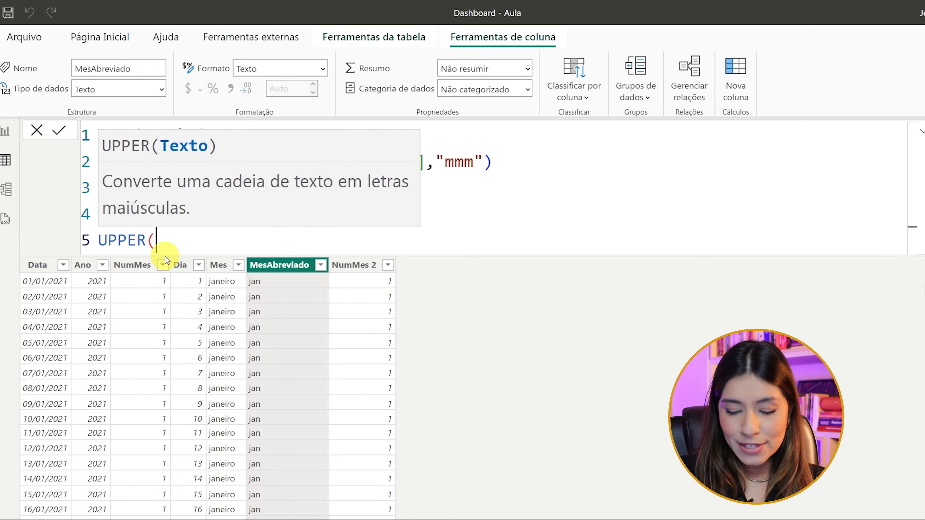
type("left")
key("Tab")
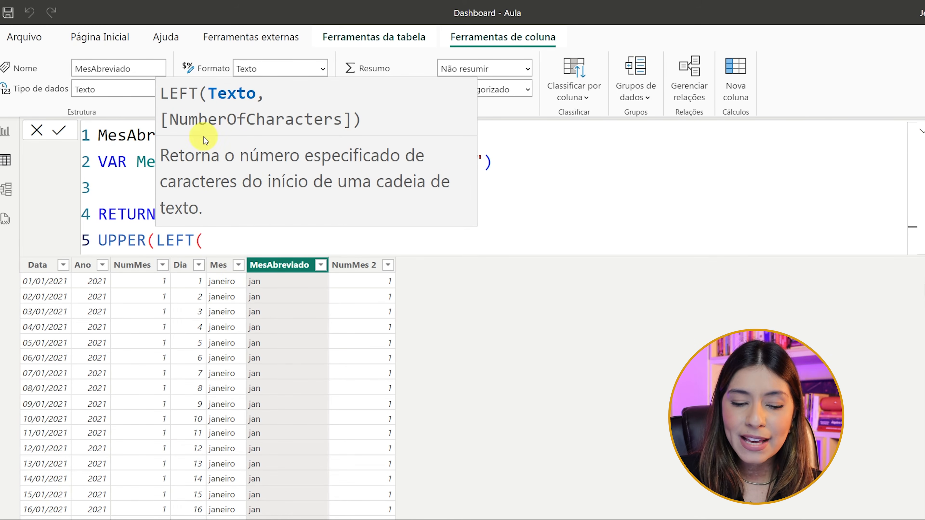
Use the Mes variable, not a dCalendario column, as the text argument of LEFT.
type("mes")
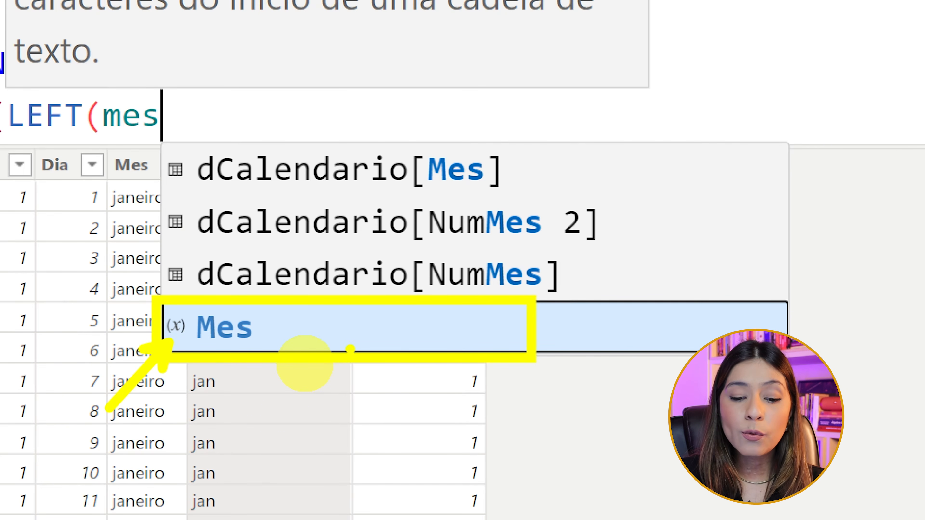
key("Escape")
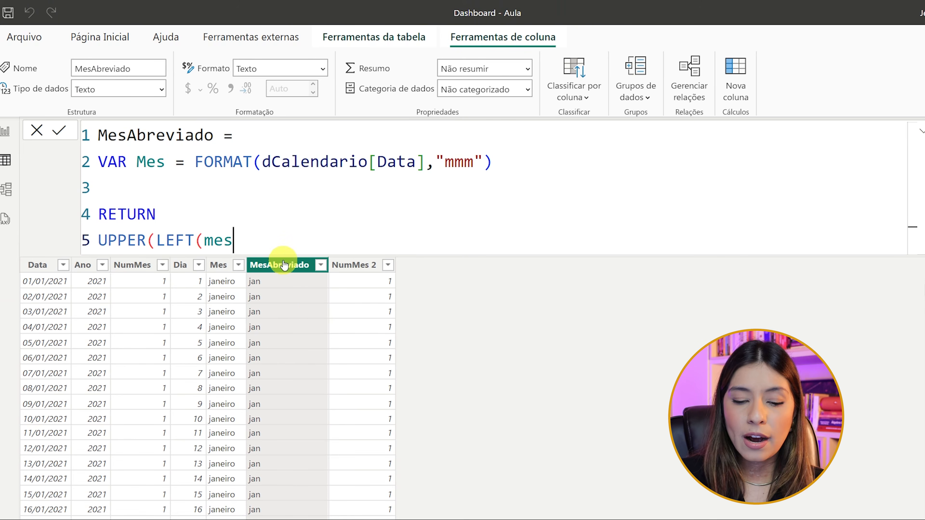
left_click_drag(117, 162, 493, 163)
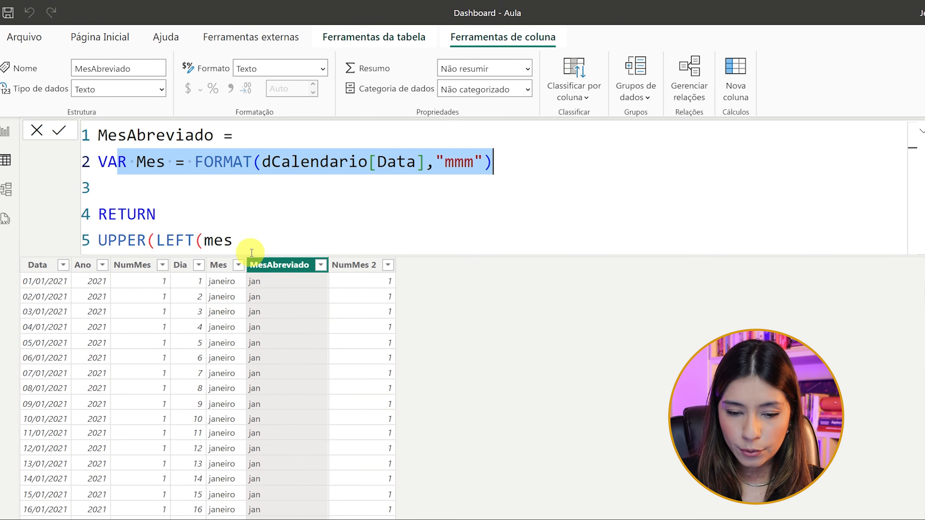
left_click(241, 246)
key("BackSpace")
type("s")
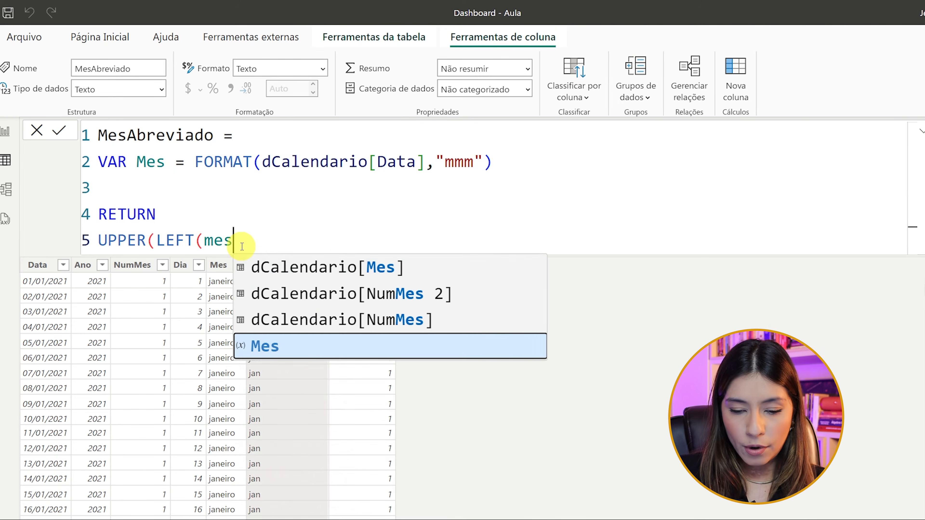
left_click(258, 340)
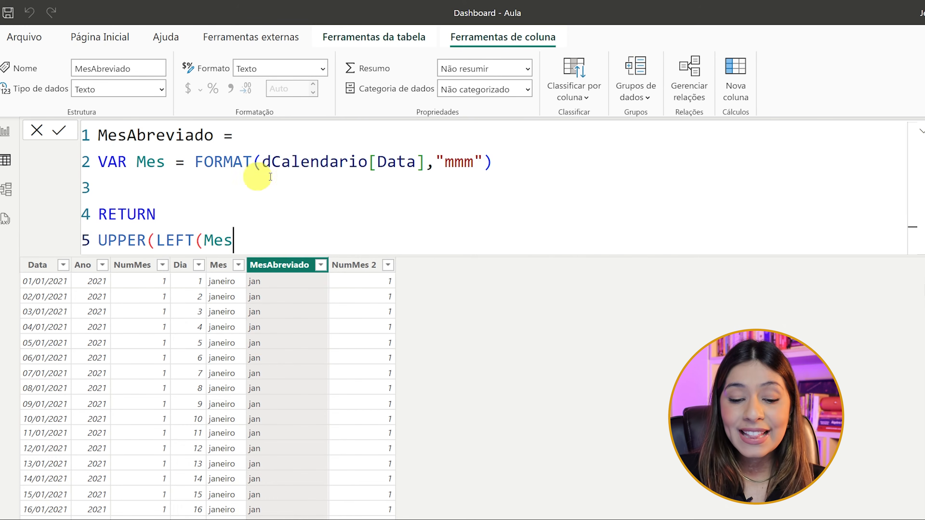
Complete the expression as UPPER(LEFT(Mes,1)), commit the formula and check the initials down the MesAbreviado column.
type(",")
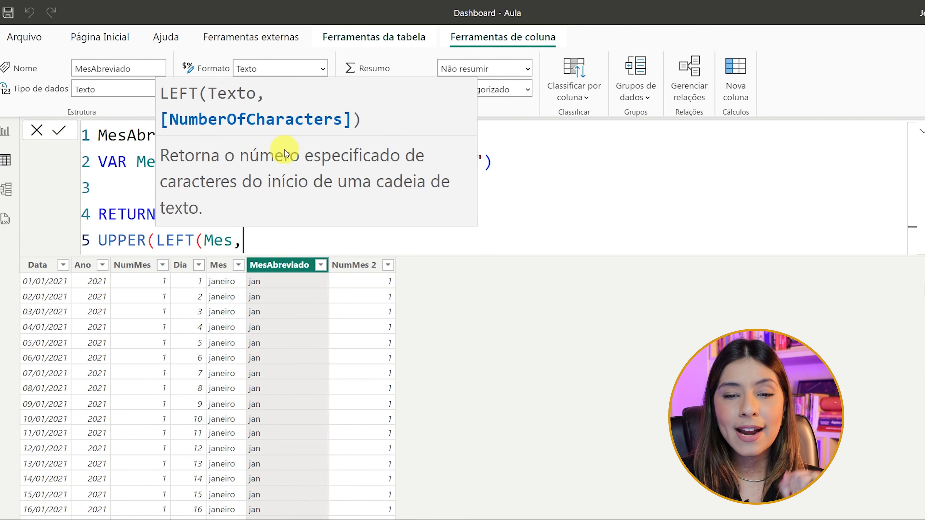
type("1")
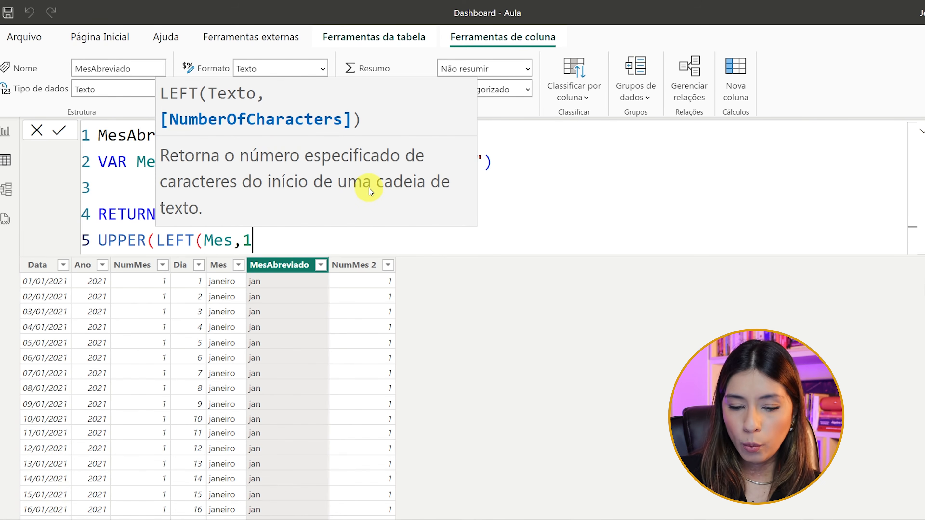
type(")")
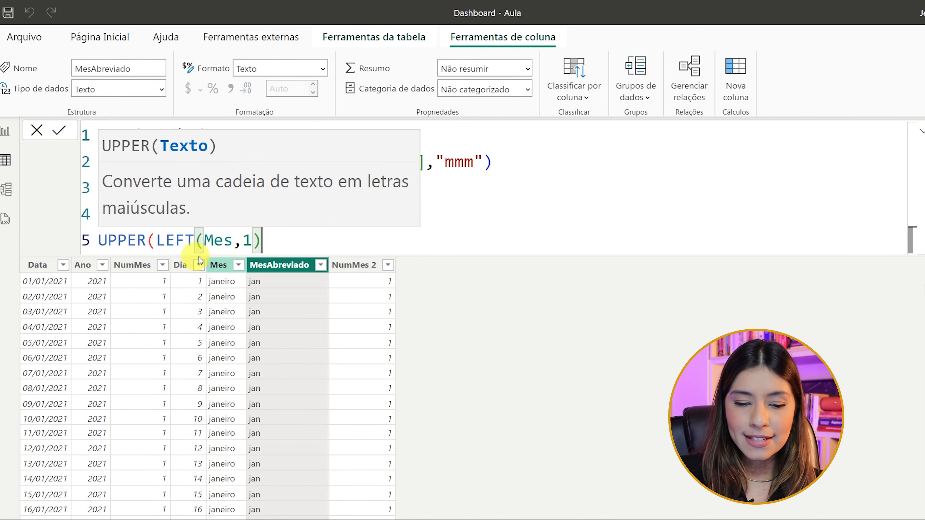
left_click_drag(99, 236, 263, 242)
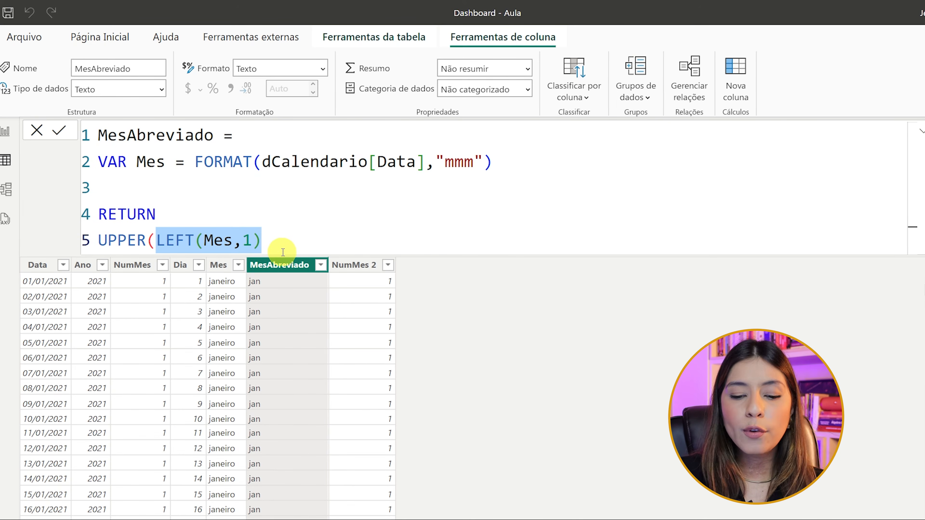
left_click(284, 259)
left_click(274, 237)
type(")")
key("Return")
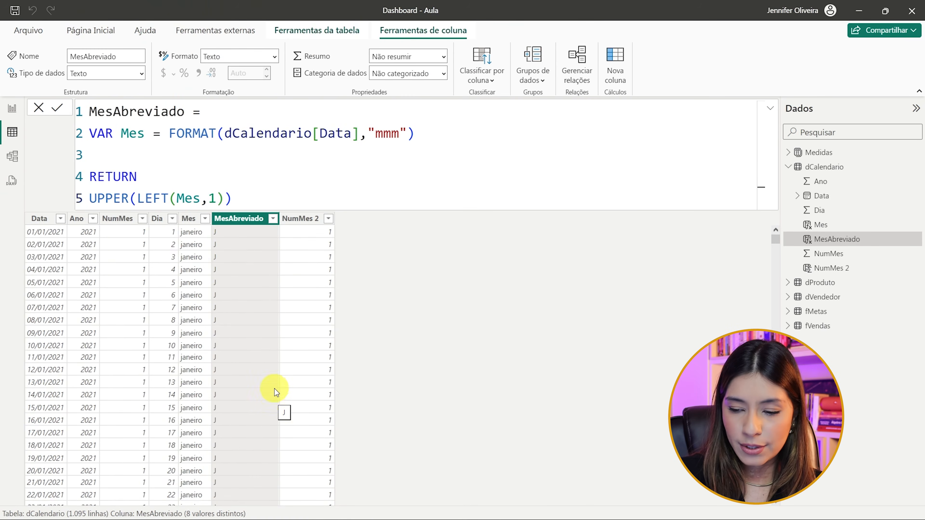
scroll(275, 379, "down", 10)
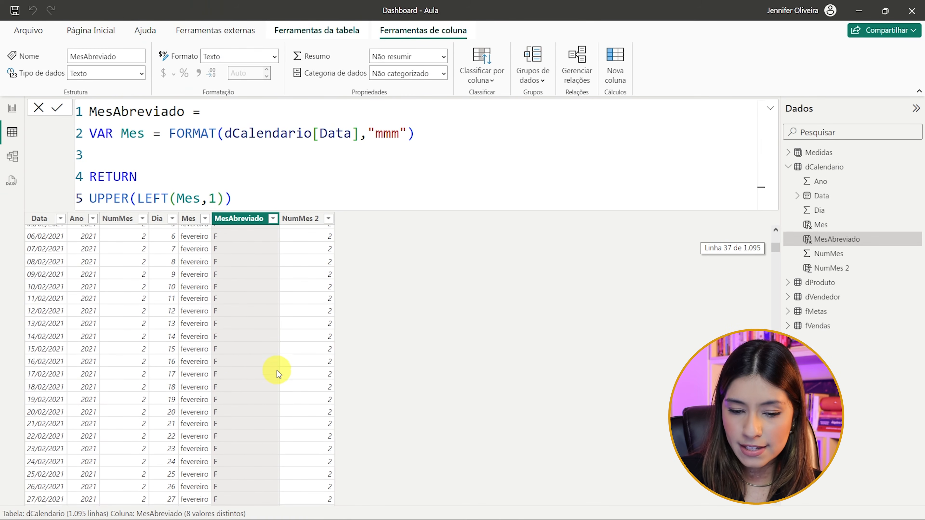
scroll(277, 370, "down", 20)
left_click(231, 376)
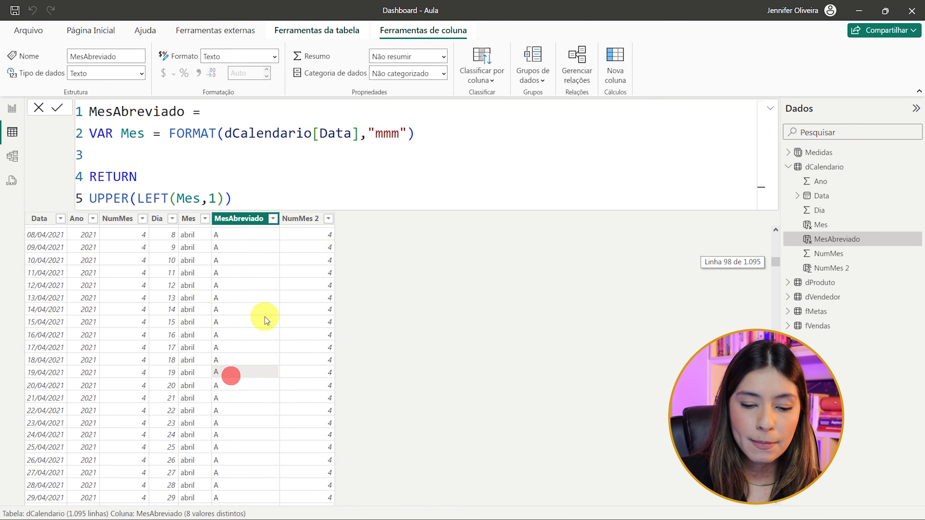
scroll(265, 316, "up", 20)
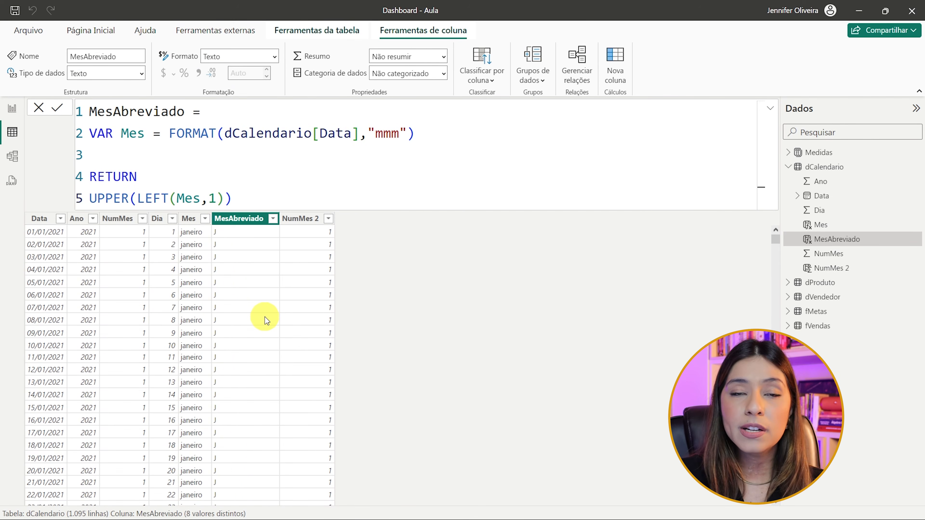
Append & RIGHT(Mes,2) to the returned expression, commit the formula and check the revenue chart's month labels in the report view.
scroll(150, 169, "up", 2, "ctrl")
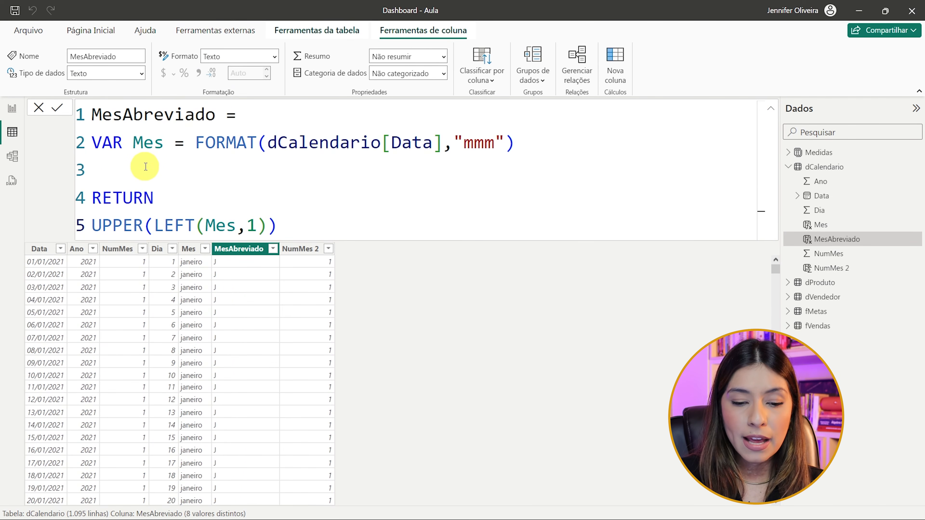
left_click(304, 224)
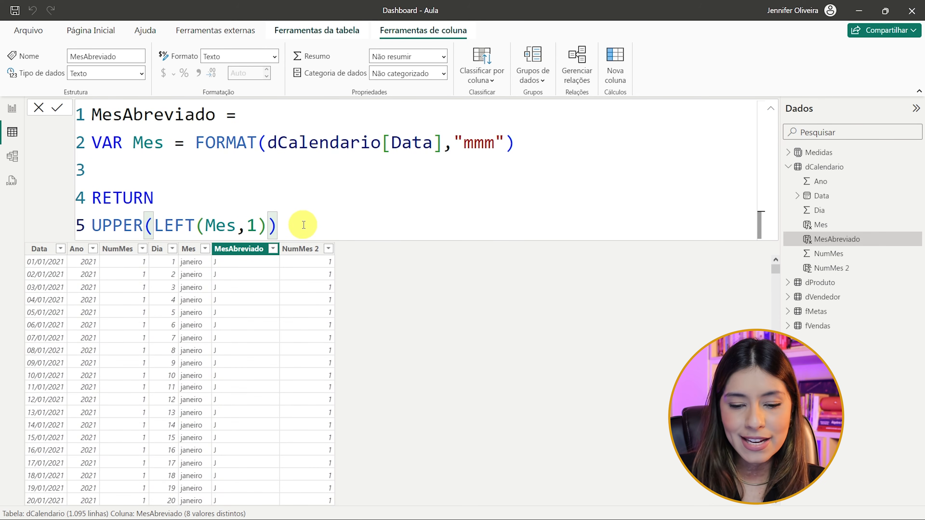
type("&")
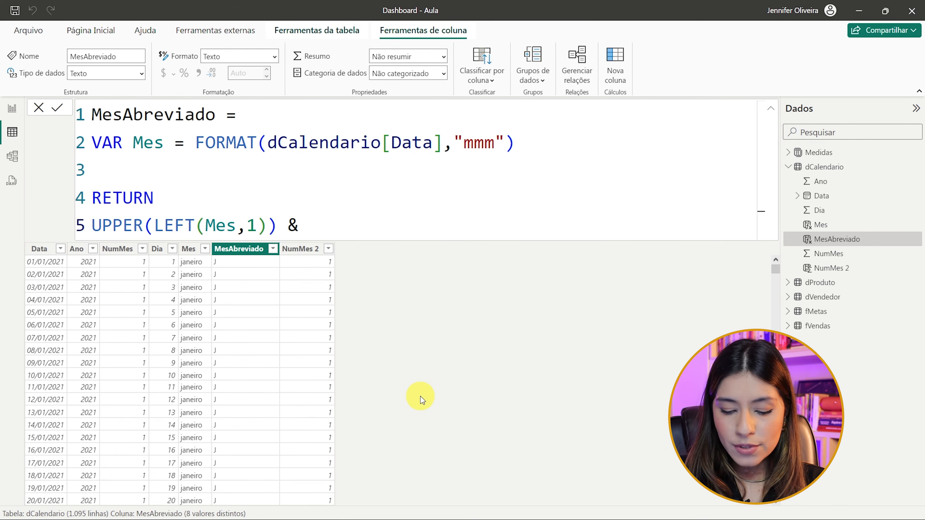
type("rig")
key("Tab")
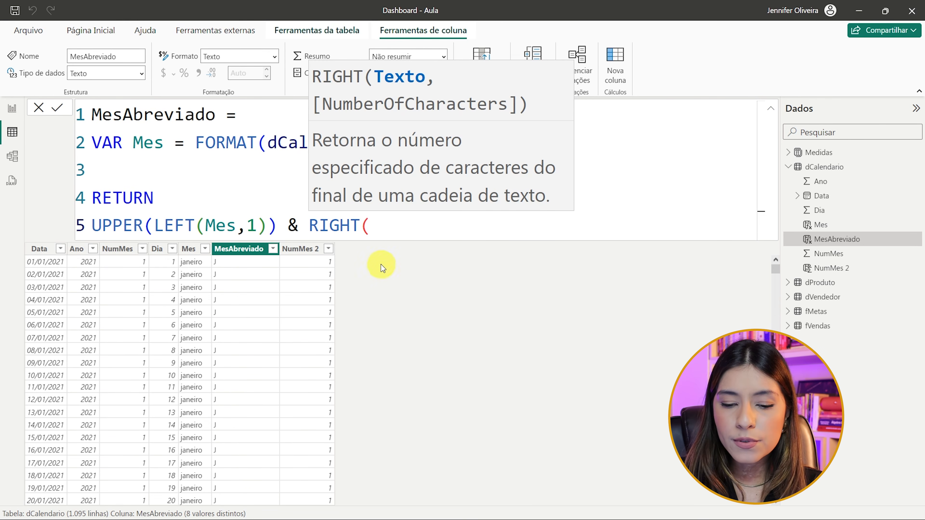
type("mes")
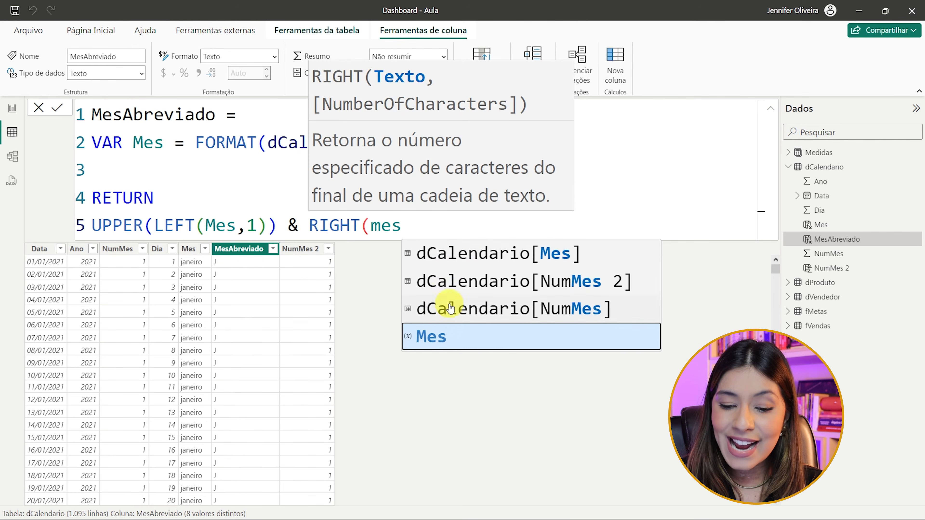
left_click(442, 340)
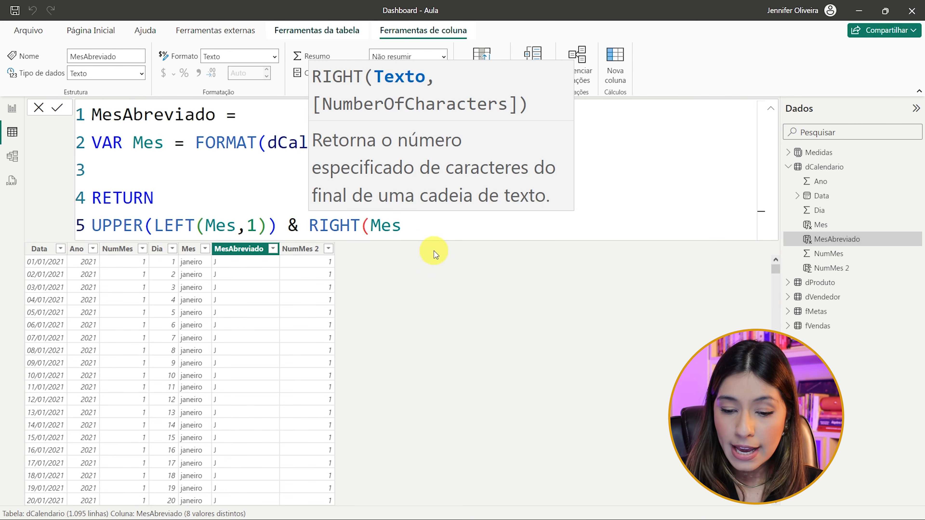
type(",2")
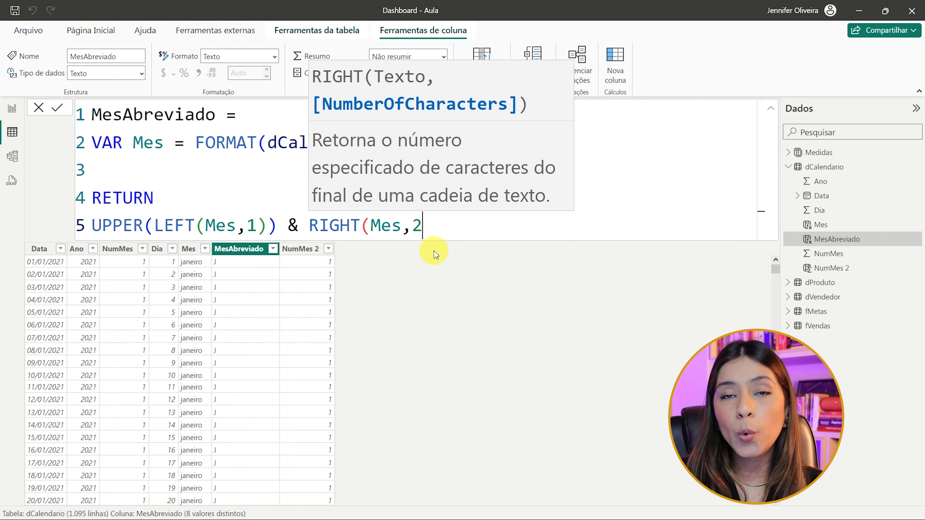
type(")")
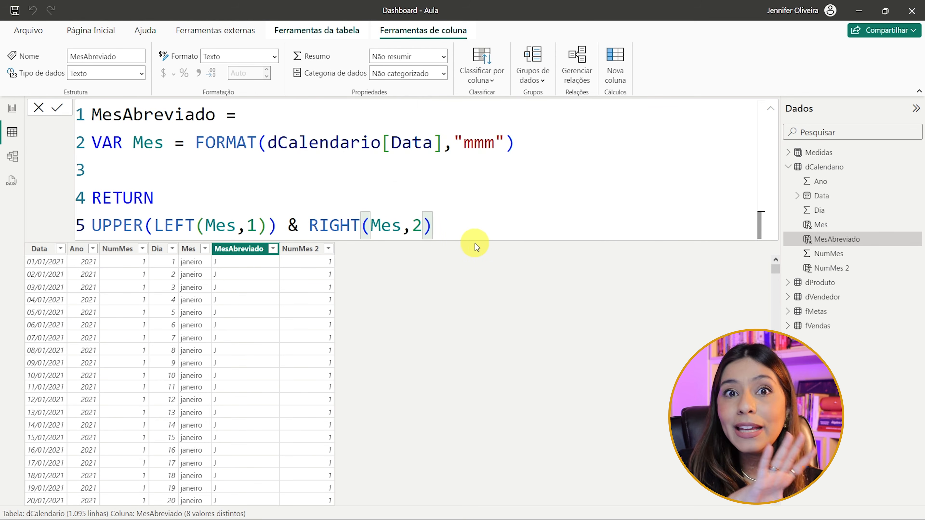
key("Return")
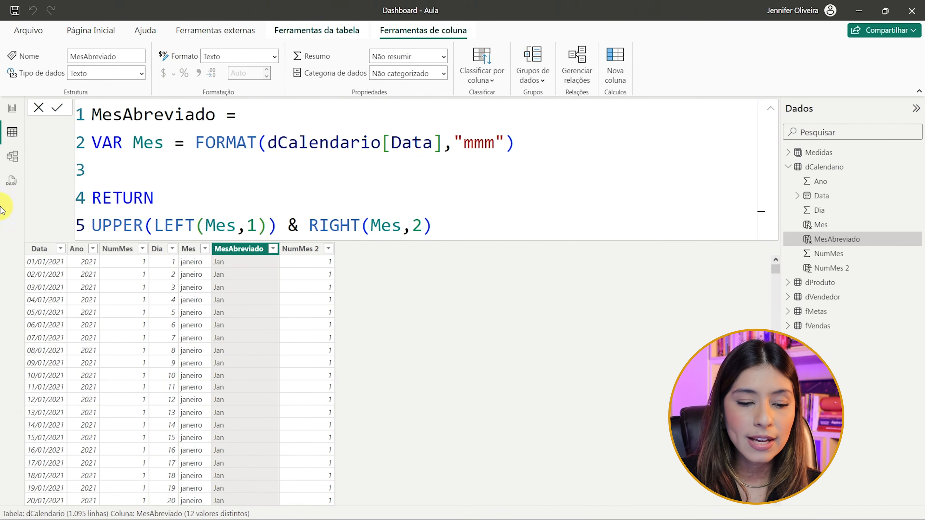
left_click(10, 113)
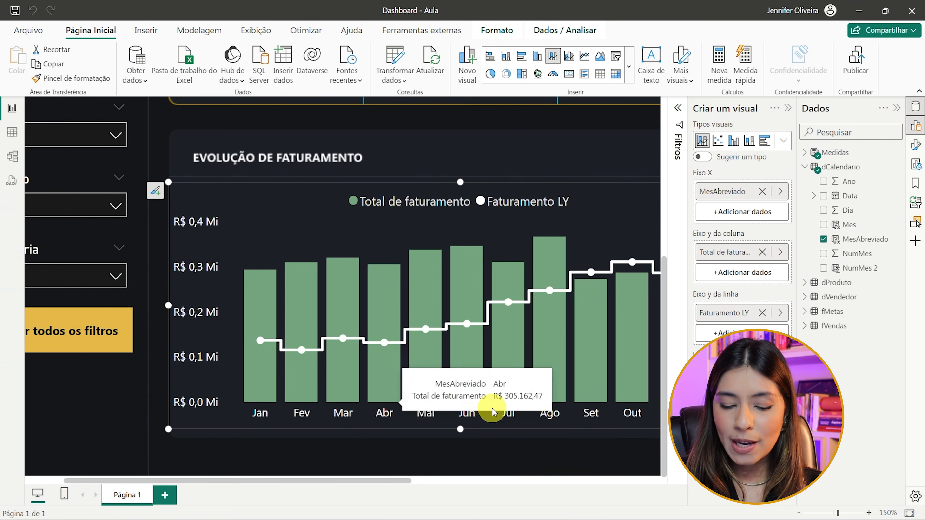
scroll(492, 409, "right", 3)
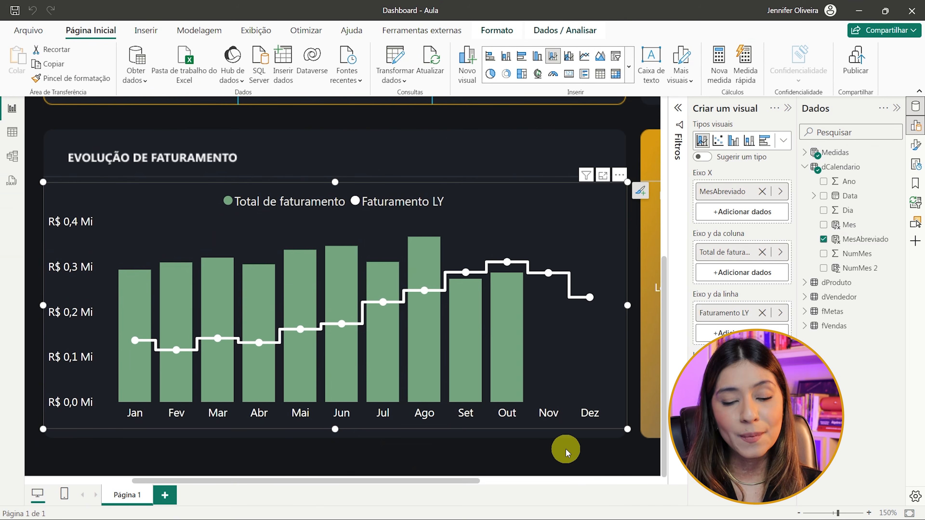